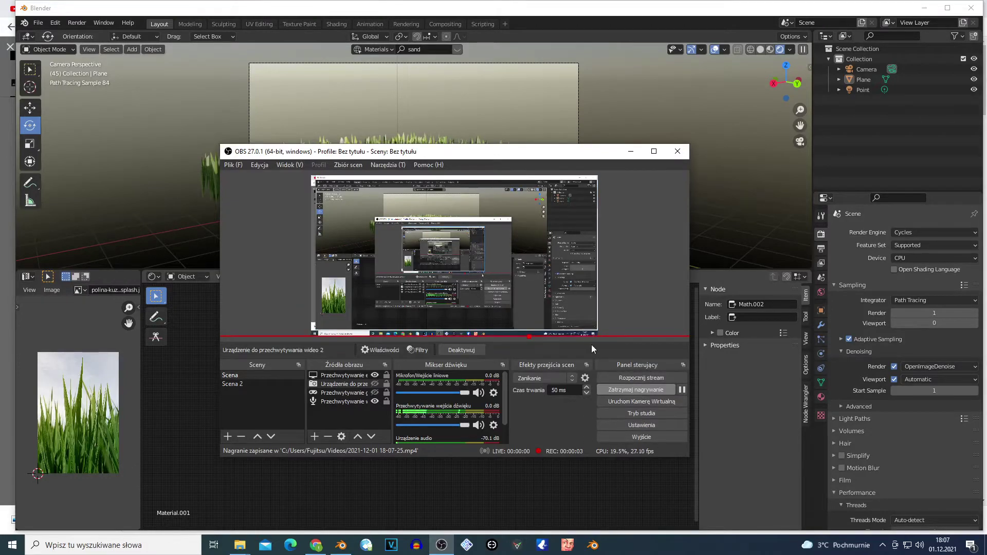
Bring Blender to the front and box-select every node in the grass shader graph.
left_click(175, 452)
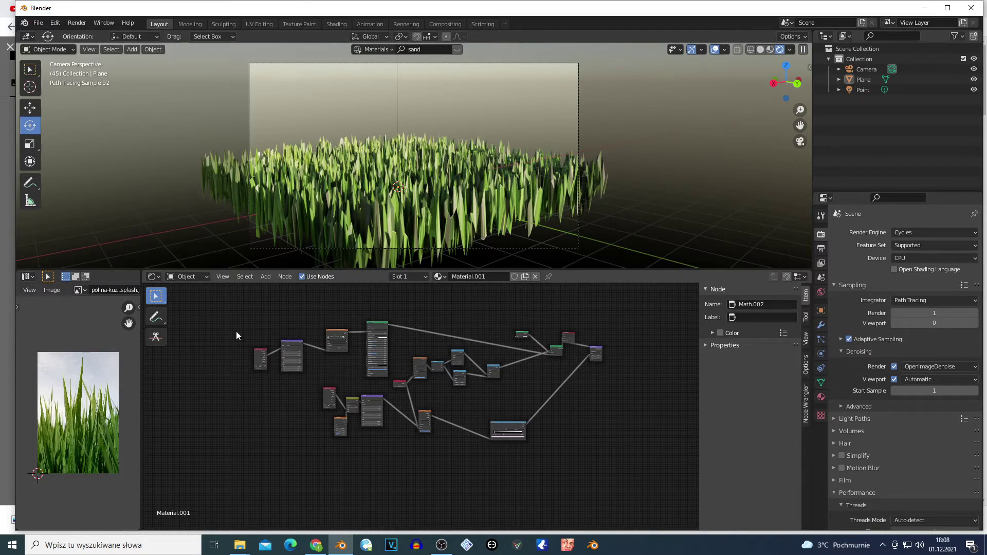
left_click_drag(234, 323, 631, 476)
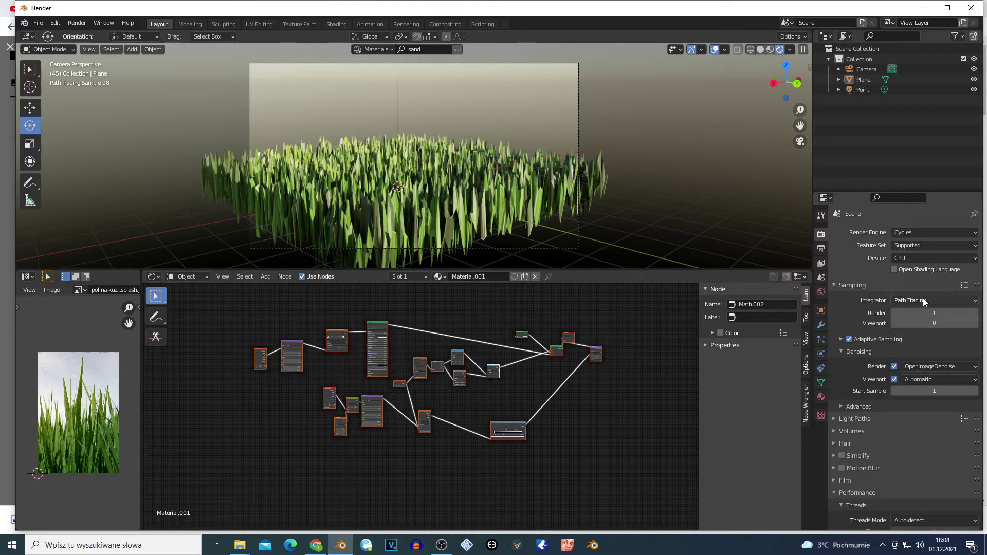
Show Material.001's properties down to its Displacement and Settings panels.
left_click(822, 397)
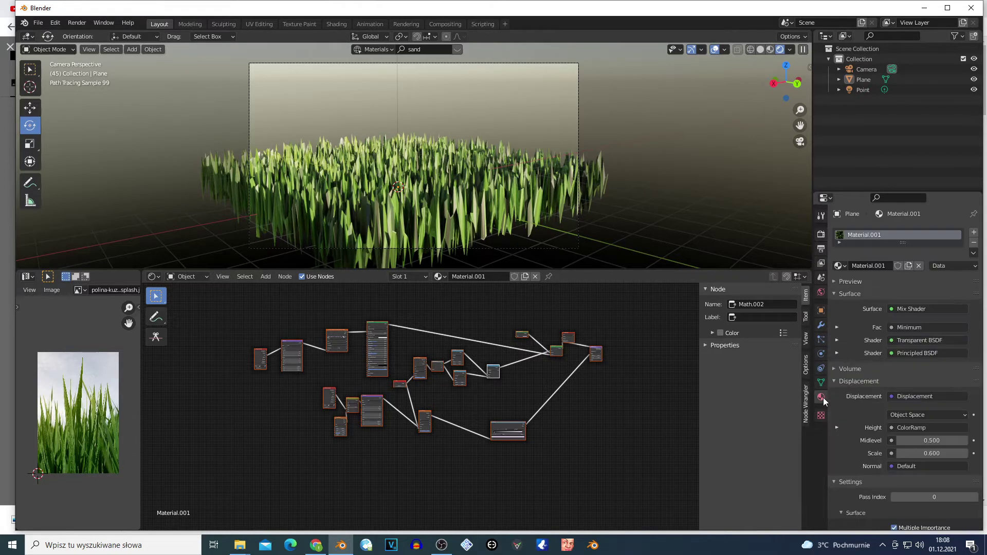
scroll(870, 431, "down", 3)
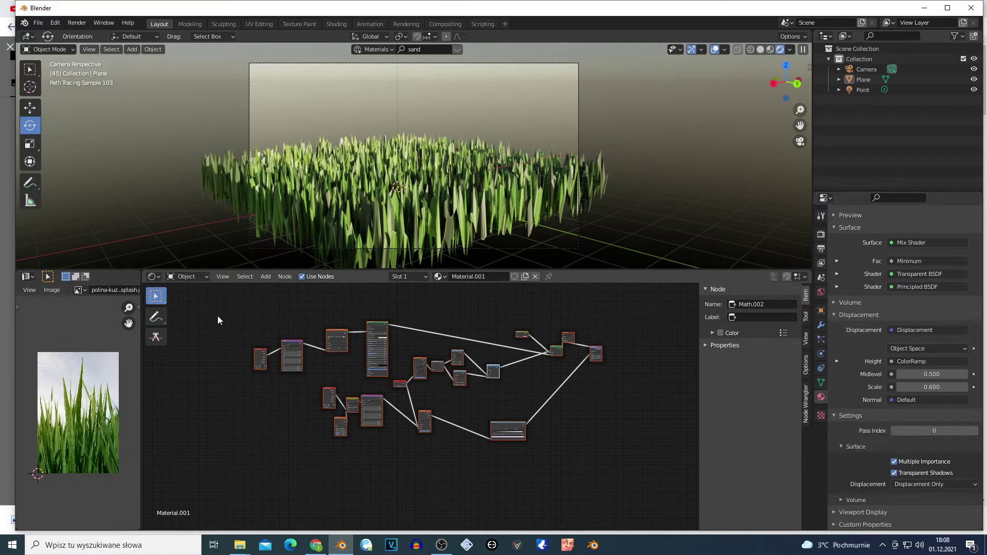
Select all shader nodes, shift the graph, and enlarge the node editor area.
left_click_drag(218, 306, 671, 473)
left_click_drag(331, 403, 289, 369)
scroll(233, 343, "up", 2)
scroll(334, 370, "up", 2)
scroll(329, 376, "up", 3)
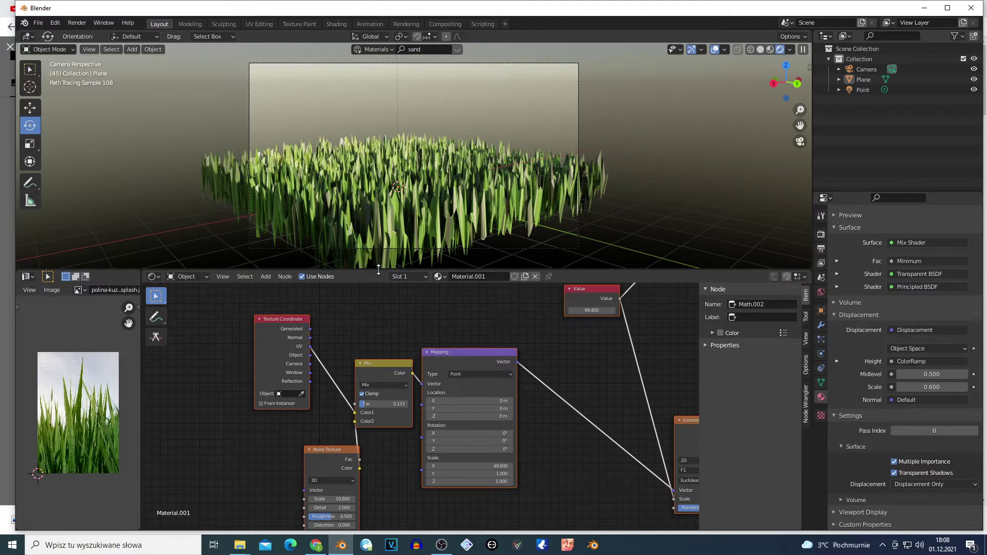
left_click_drag(379, 269, 390, 175)
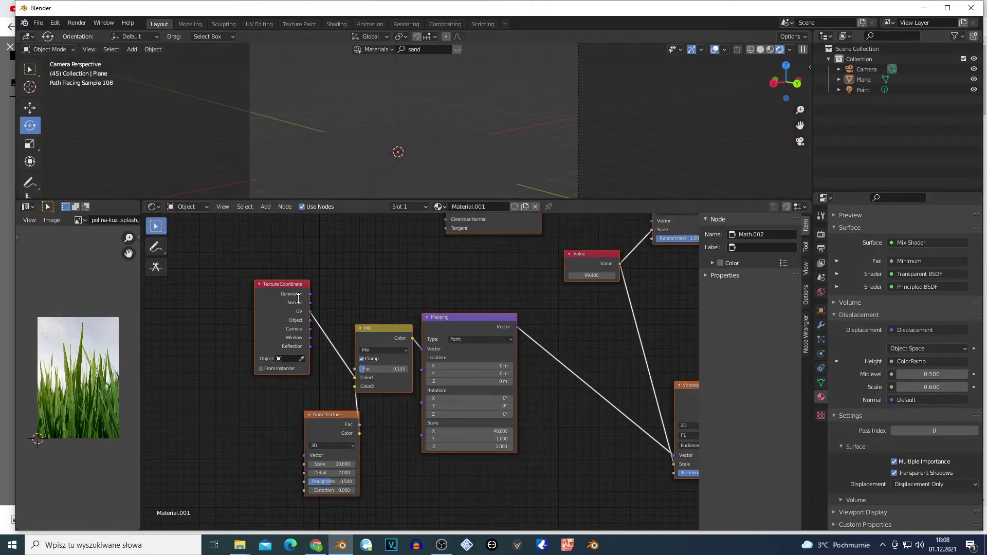
scroll(241, 320, "up", 2)
left_click_drag(206, 282, 368, 306)
Reposition the Mapping and Mix nodes and raise the Mix factor to 0.293.
left_click_drag(461, 273, 522, 277)
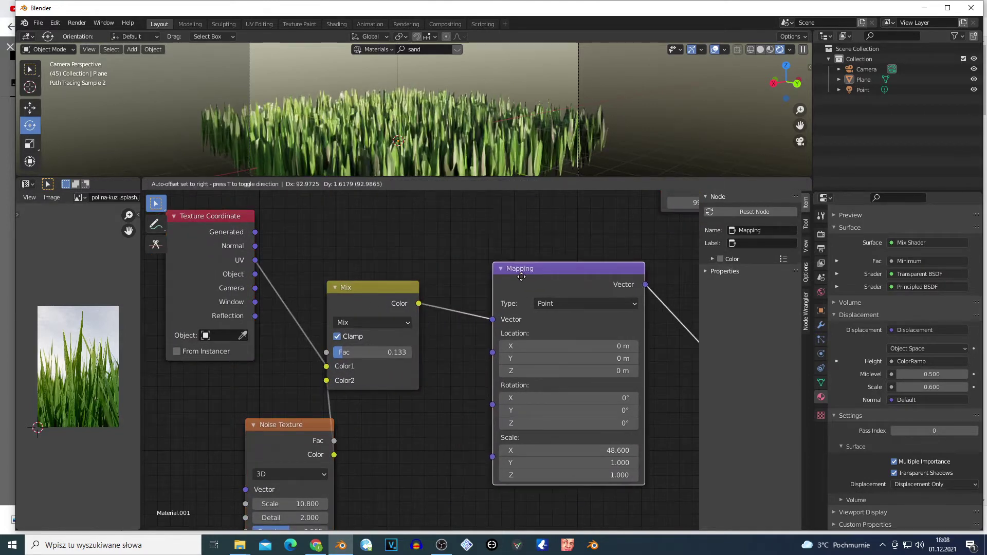
left_click_drag(370, 287, 401, 269)
scroll(393, 336, "up", 1)
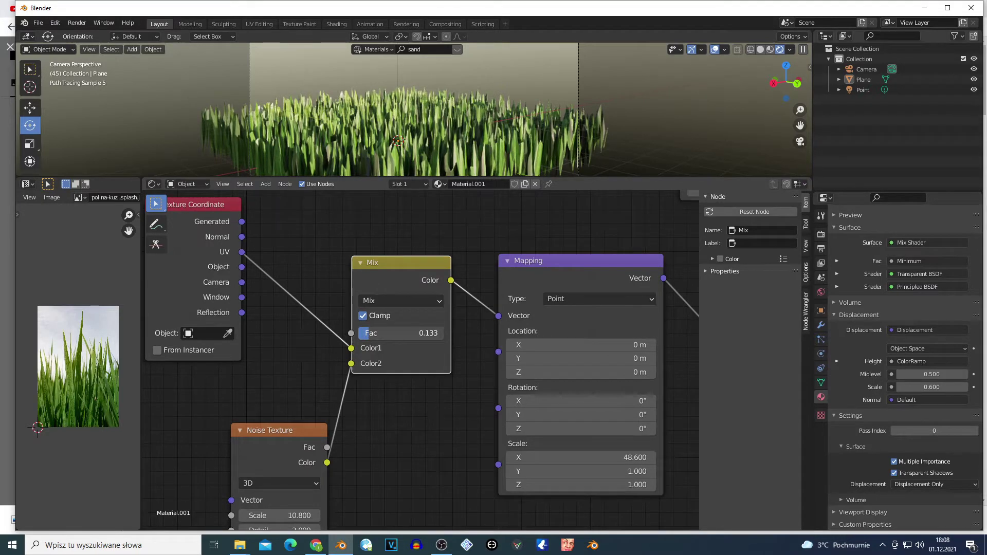
left_click_drag(369, 334, 385, 337)
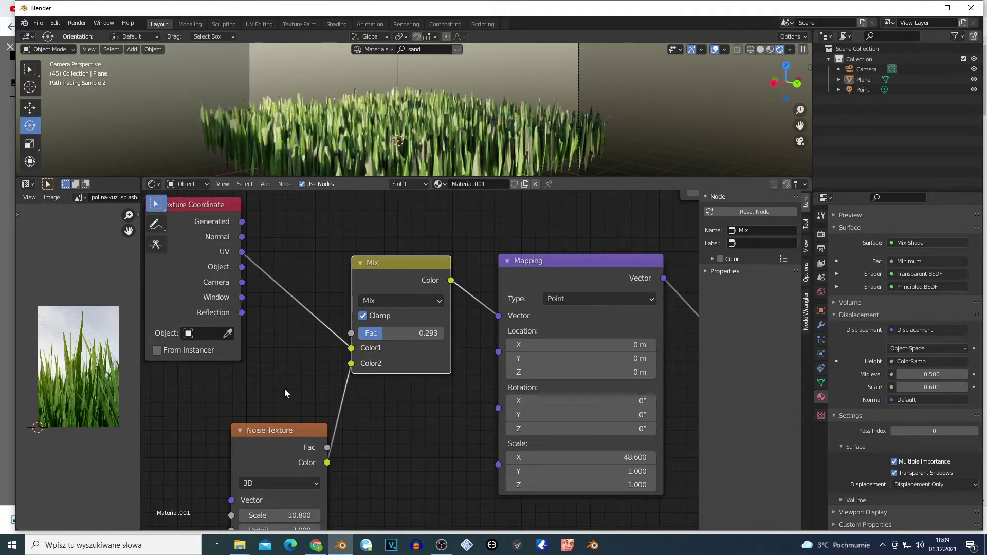
Move the Noise Texture node up beside the Mix node.
left_click(297, 439)
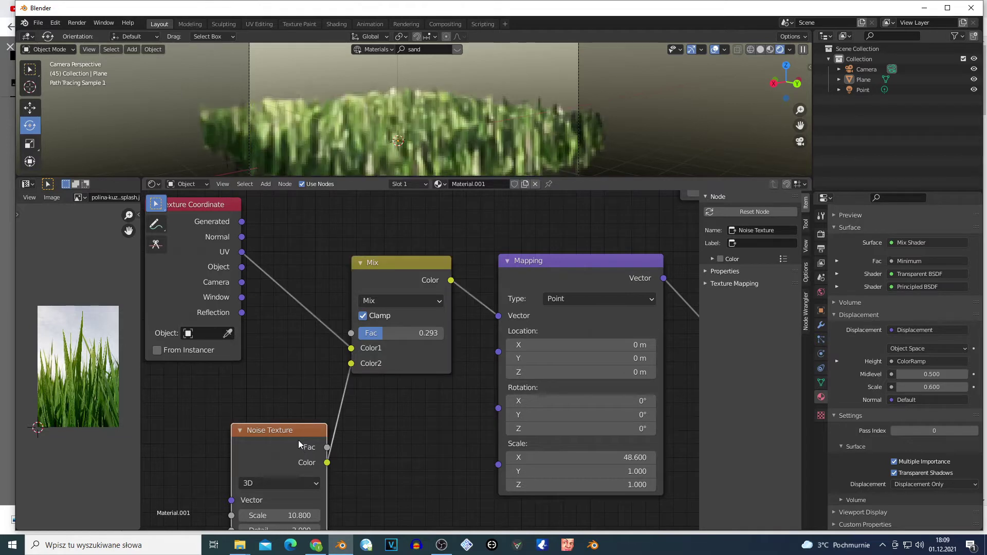
left_click_drag(299, 440, 266, 401)
left_click_drag(242, 432, 246, 367)
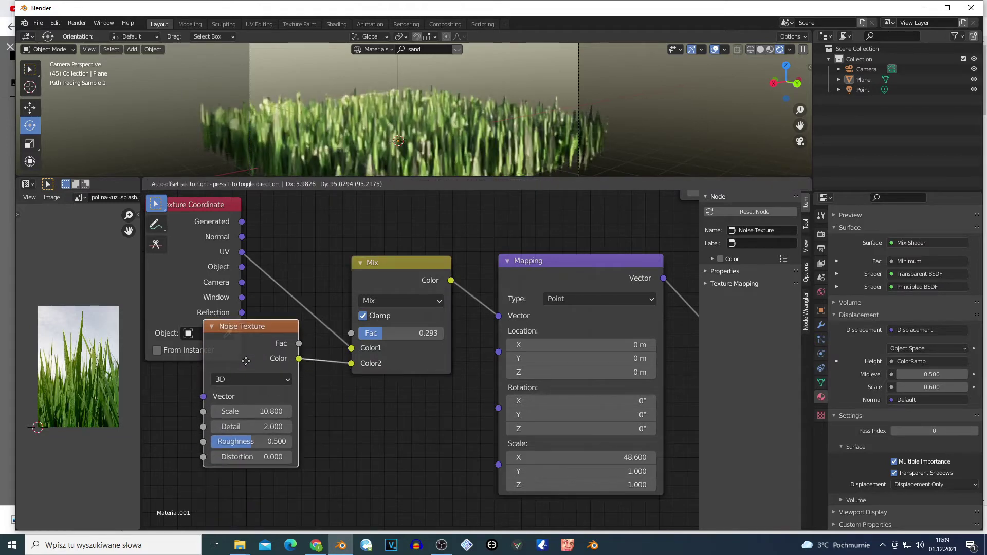
scroll(331, 362, "up", 2)
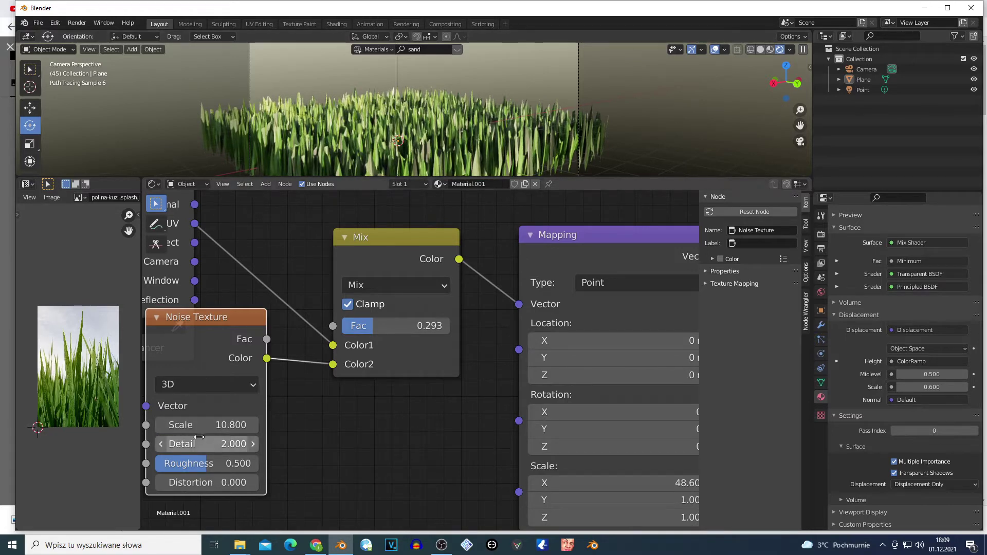
Set the Noise Texture dimensions to 2D and shift the node down-left.
left_click(189, 388)
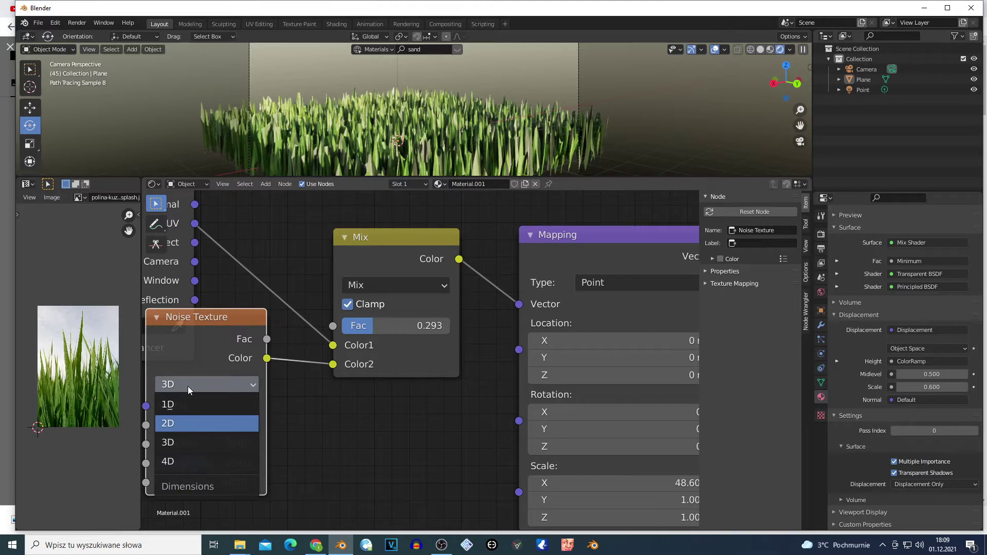
key("Return")
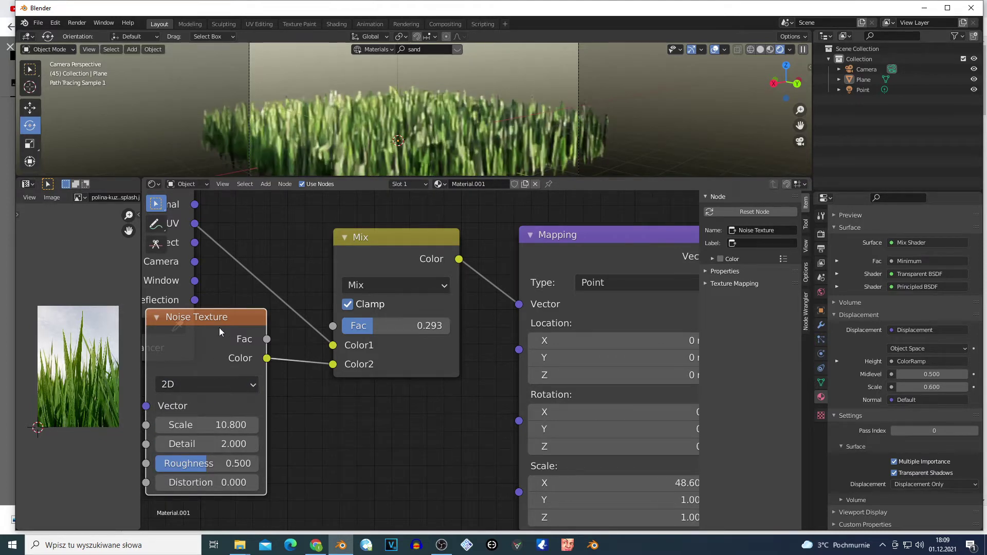
left_click_drag(215, 330, 203, 355)
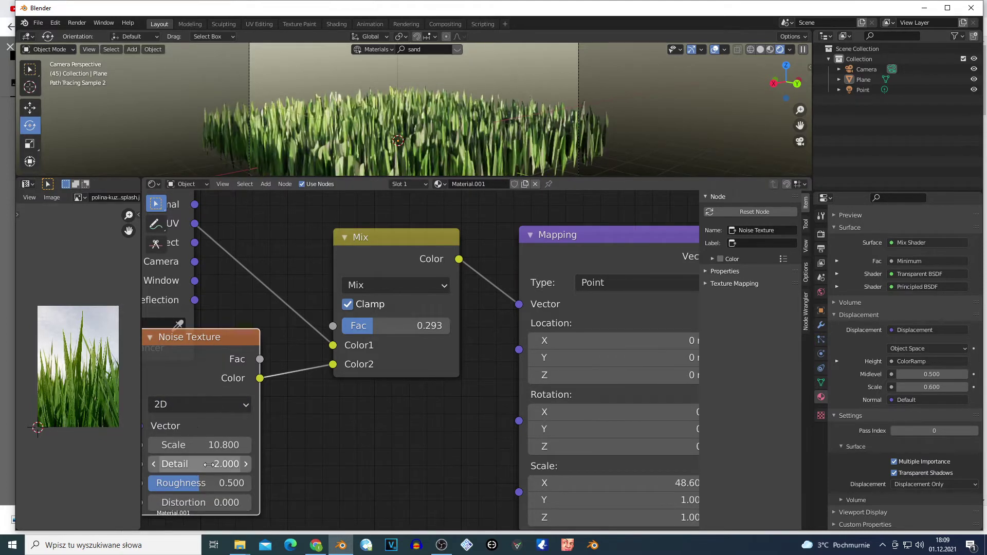
left_click_drag(205, 344, 202, 394)
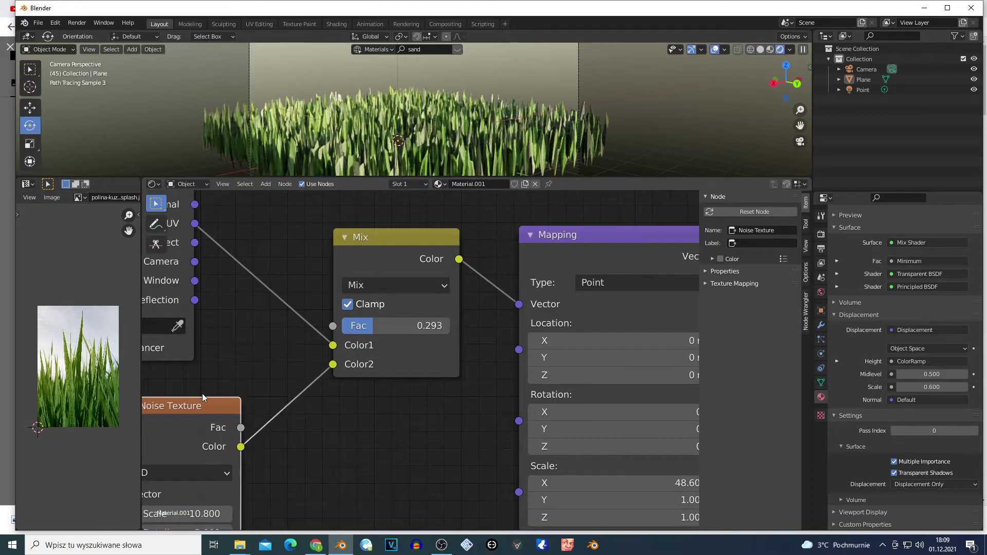
Regroup the Noise Texture, Mix and Mapping nodes closer together.
left_click_drag(165, 430, 223, 331)
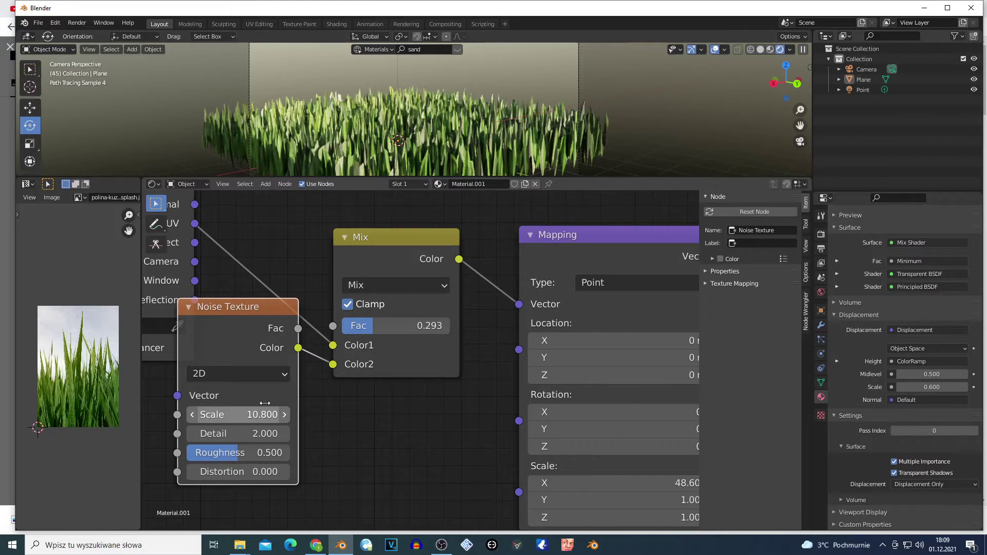
left_click_drag(228, 345, 147, 428)
left_click_drag(412, 289, 348, 317)
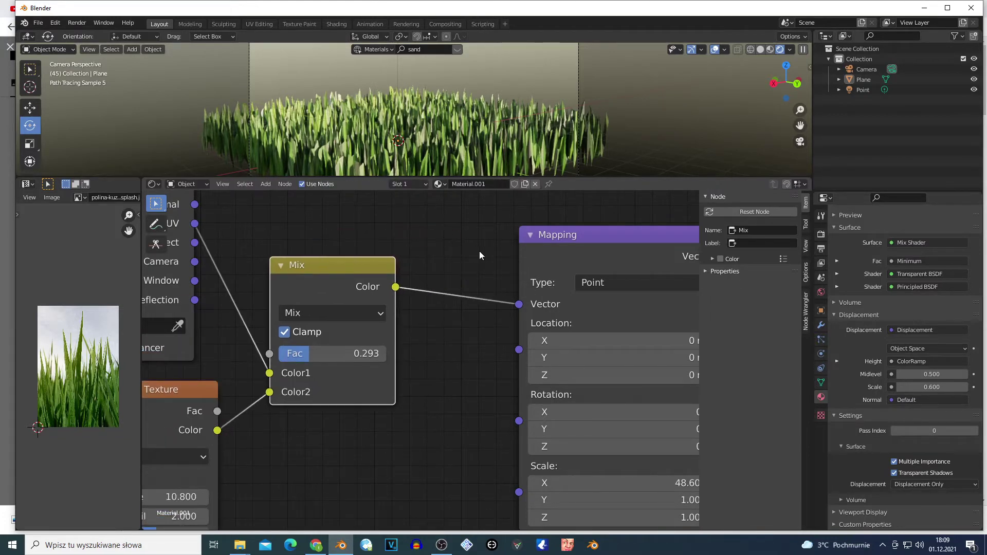
left_click_drag(541, 255, 483, 254)
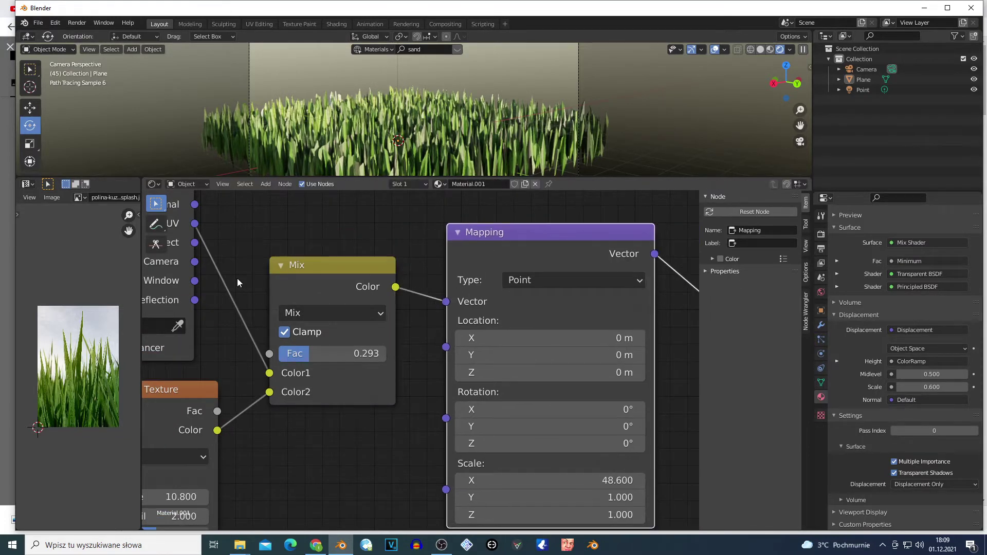
Select all shader nodes and move the whole tree to a new position.
scroll(520, 241, "down", 7)
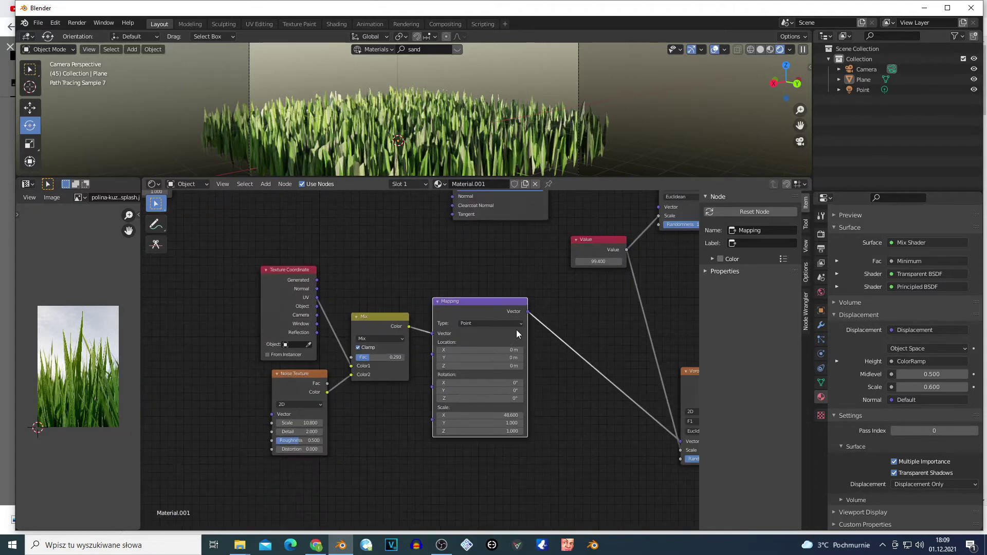
scroll(354, 314, "down", 2)
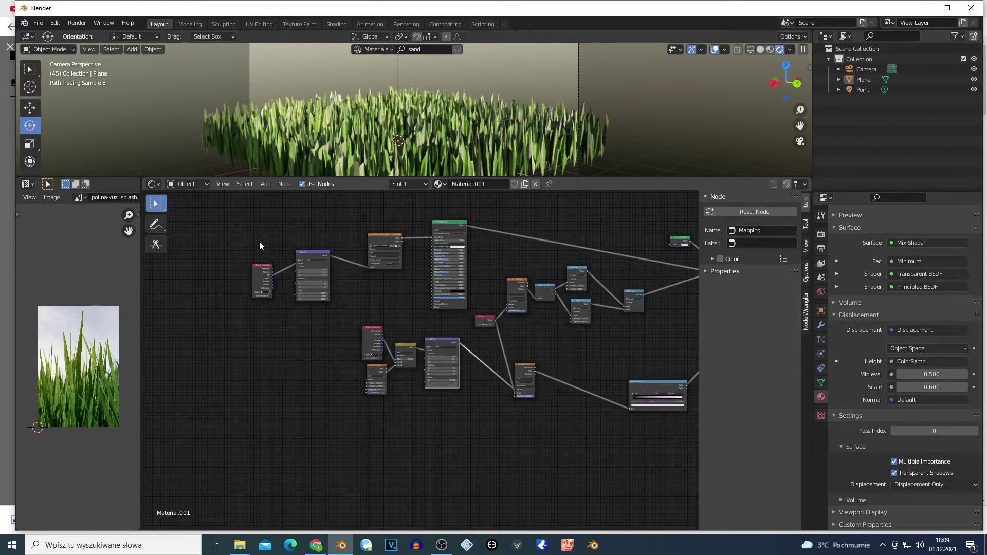
left_click_drag(259, 246, 699, 416)
left_click(446, 346, "shift")
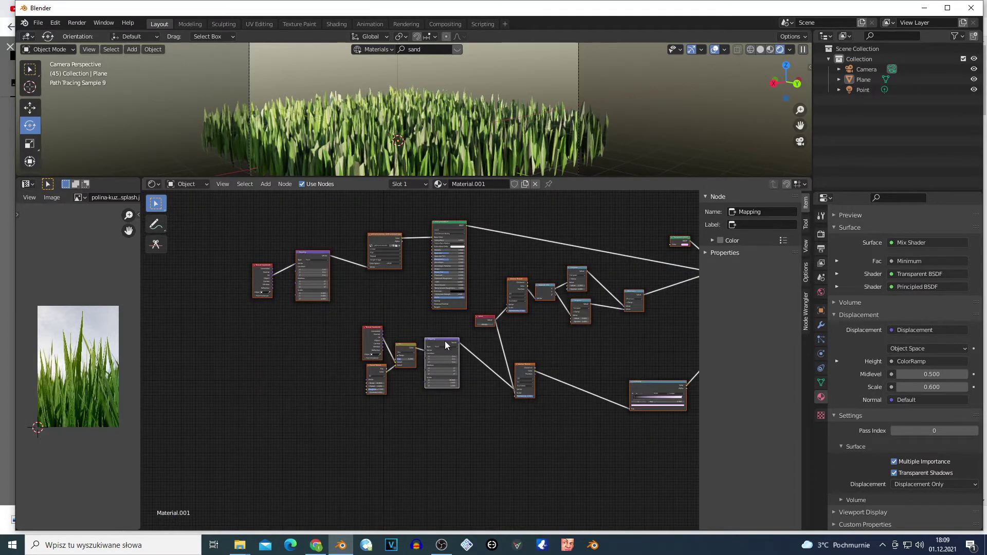
key("g")
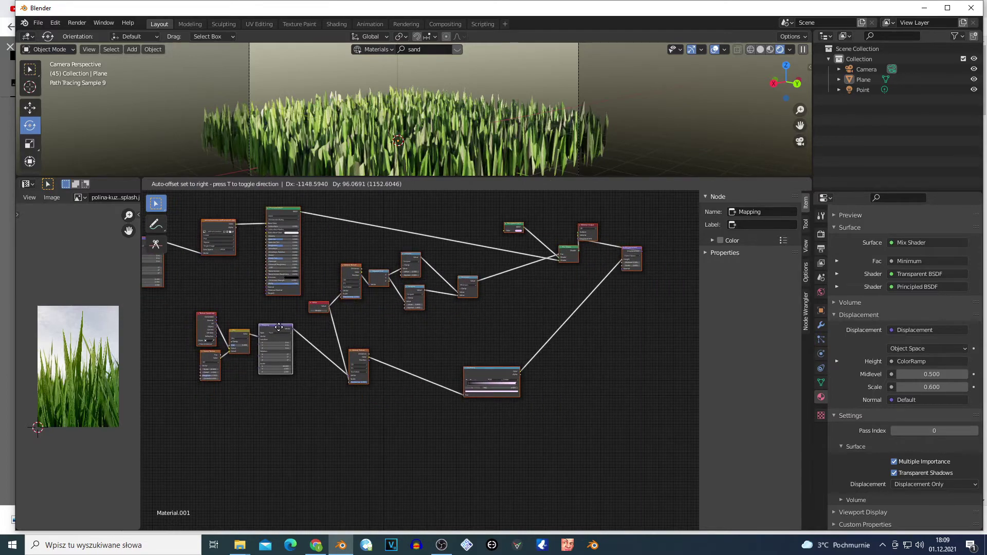
scroll(278, 327, "up", 3)
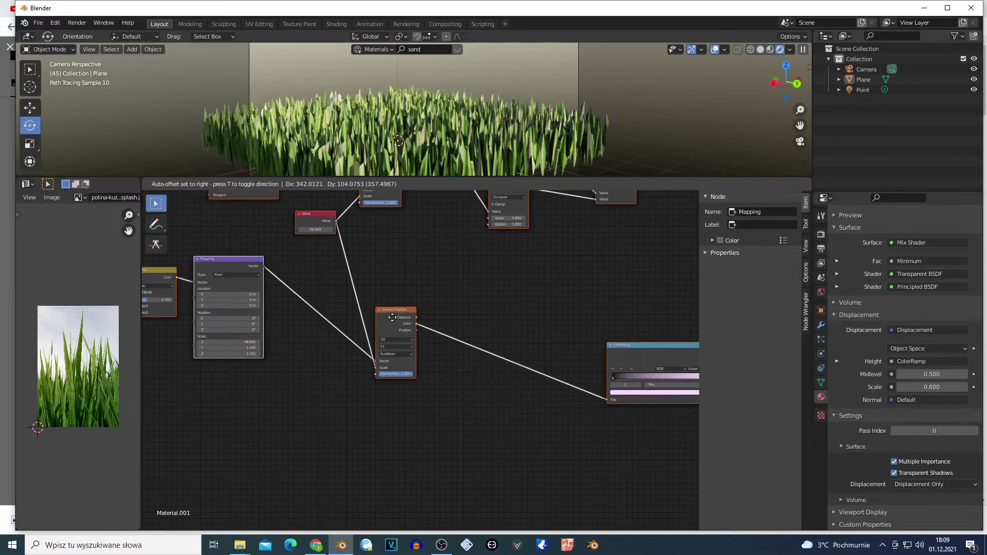
left_click(424, 325)
scroll(423, 325, "up", 4)
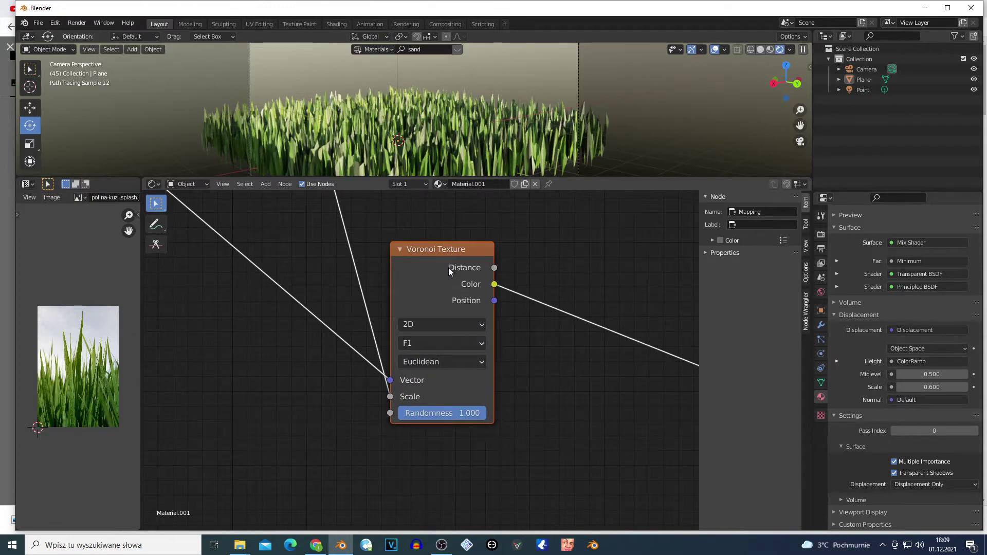
Inspect the Voronoi Texture node set to 2D, F1, Euclidean, randomness 1.000.
scroll(449, 267, "down", 2)
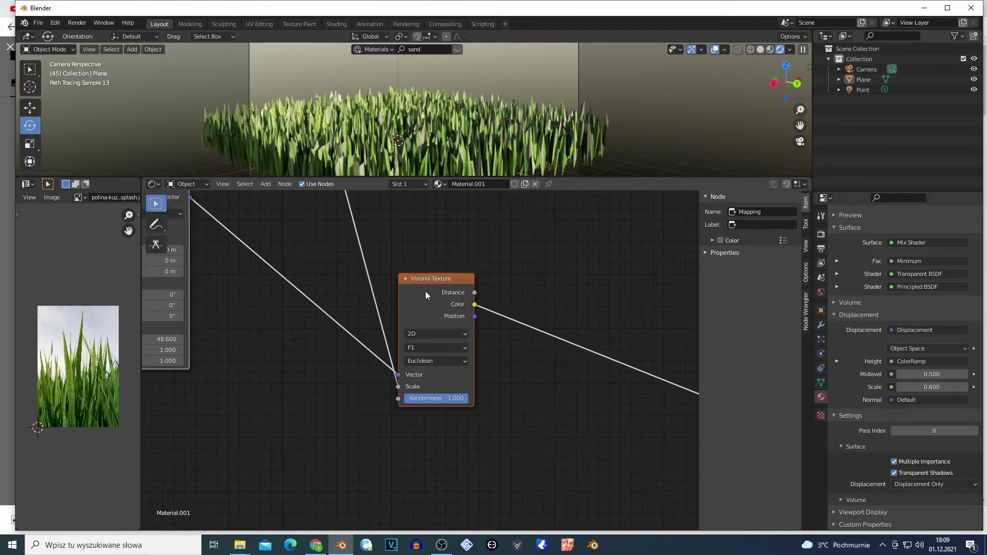
scroll(426, 294, "down", 1)
left_click(217, 228)
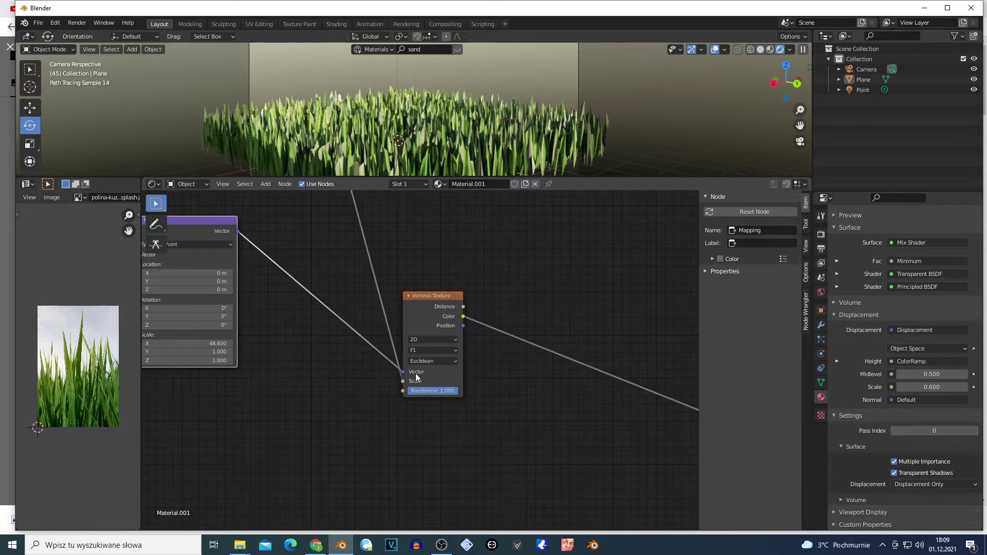
scroll(417, 376, "up", 3)
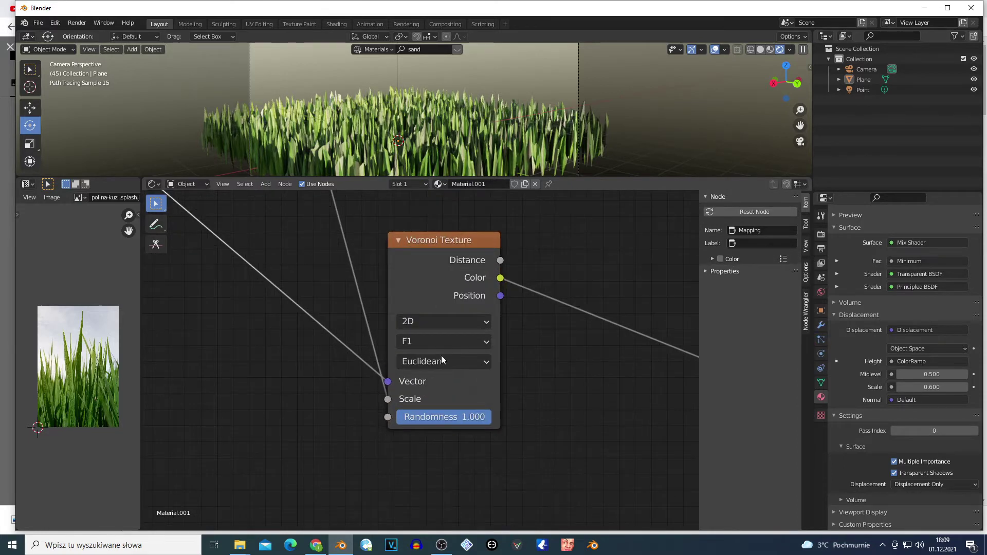
scroll(444, 342, "up", 2)
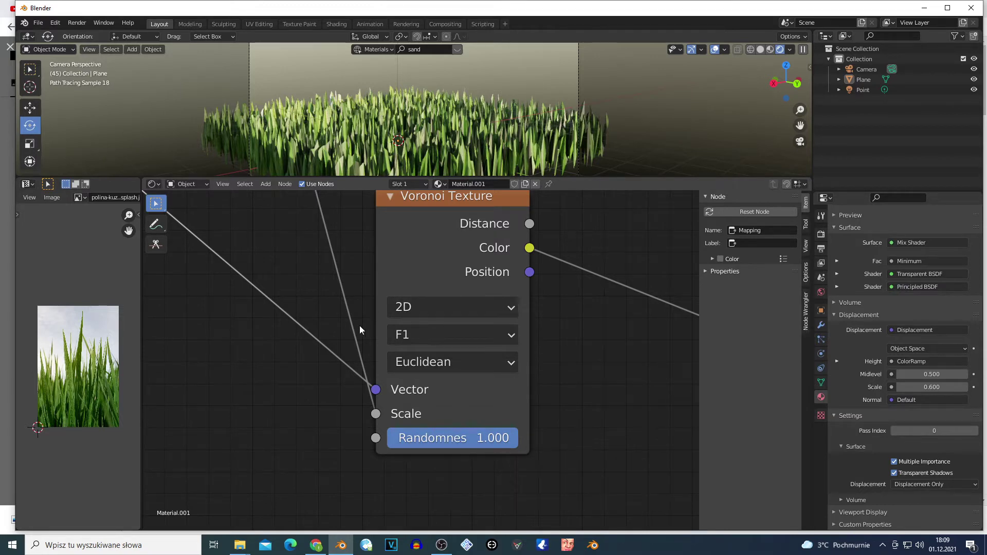
scroll(454, 307, "down", 6)
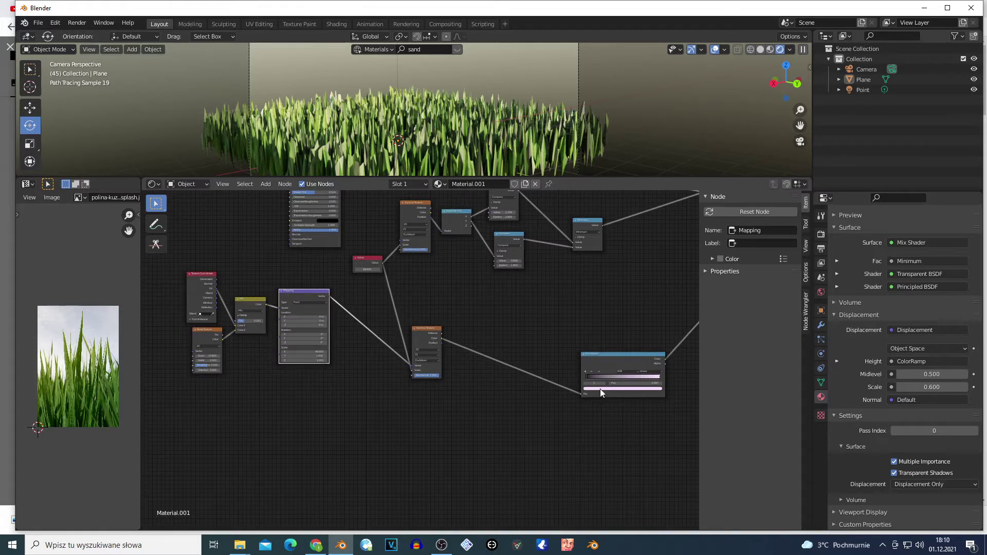
Move the ColorRamp up-left and the Displacement node down beside it.
left_click_drag(612, 365, 494, 334)
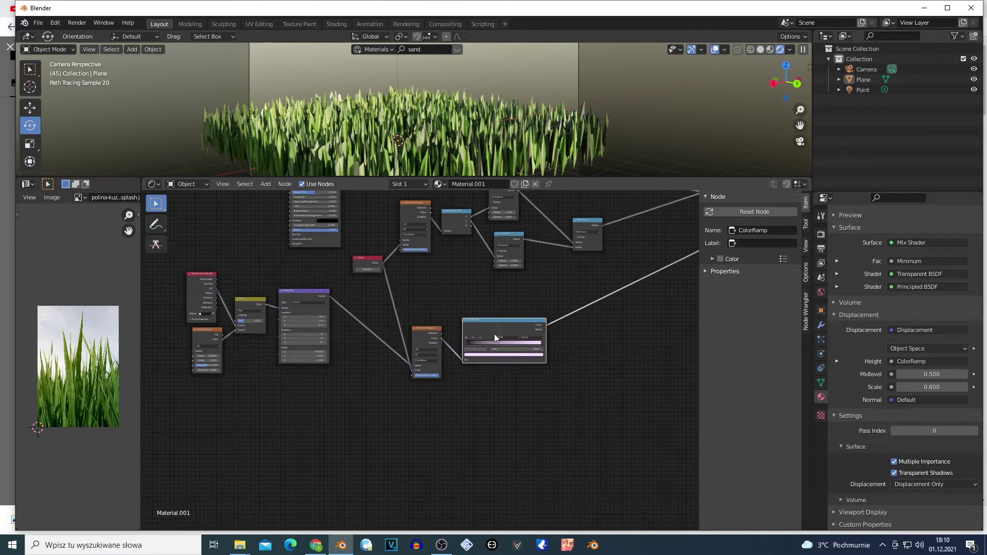
scroll(494, 334, "up", 2)
scroll(495, 322, "up", 2)
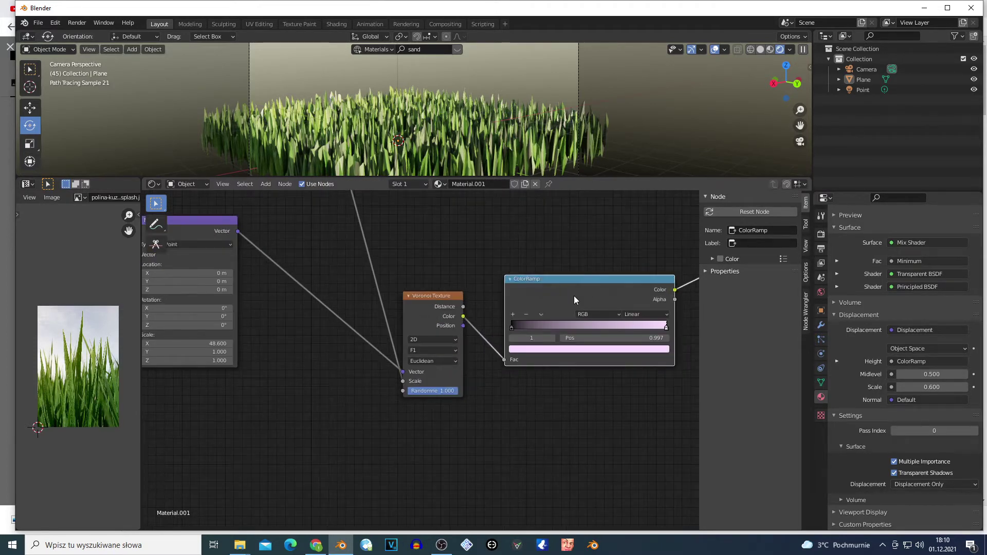
scroll(573, 295, "down", 6)
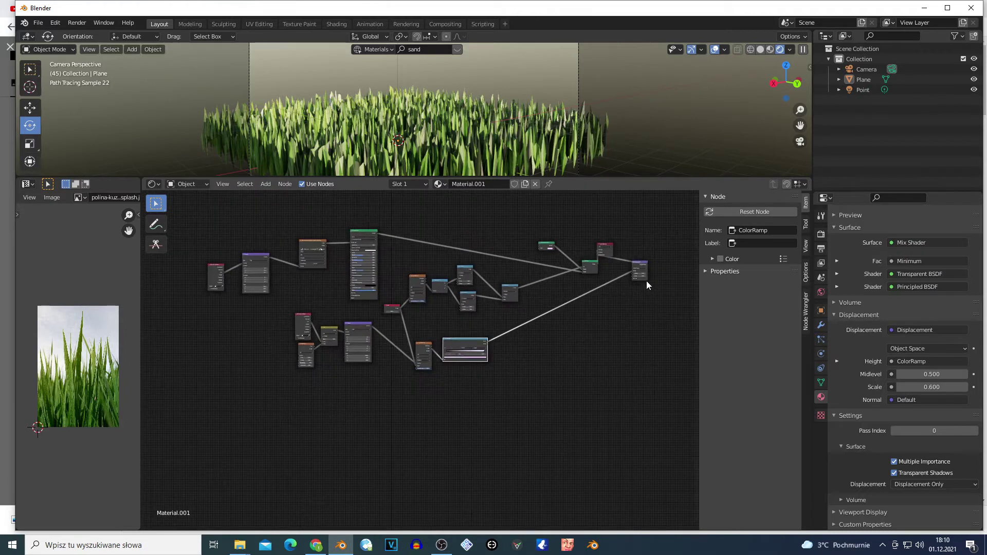
left_click_drag(641, 263, 660, 303)
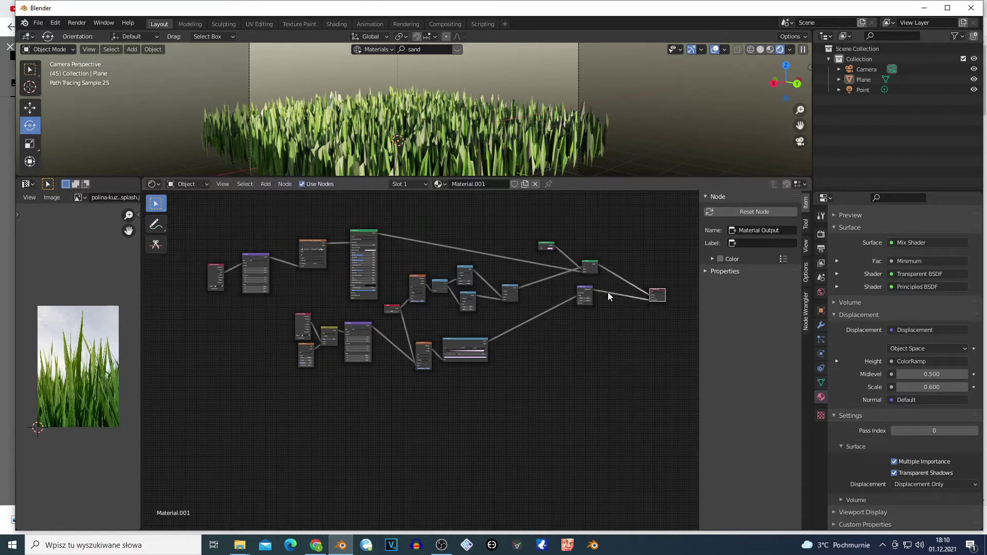
Box-select the nodes near Displacement, then every node in the tree.
left_click_drag(594, 288, 517, 351)
scroll(568, 354, "up", 5)
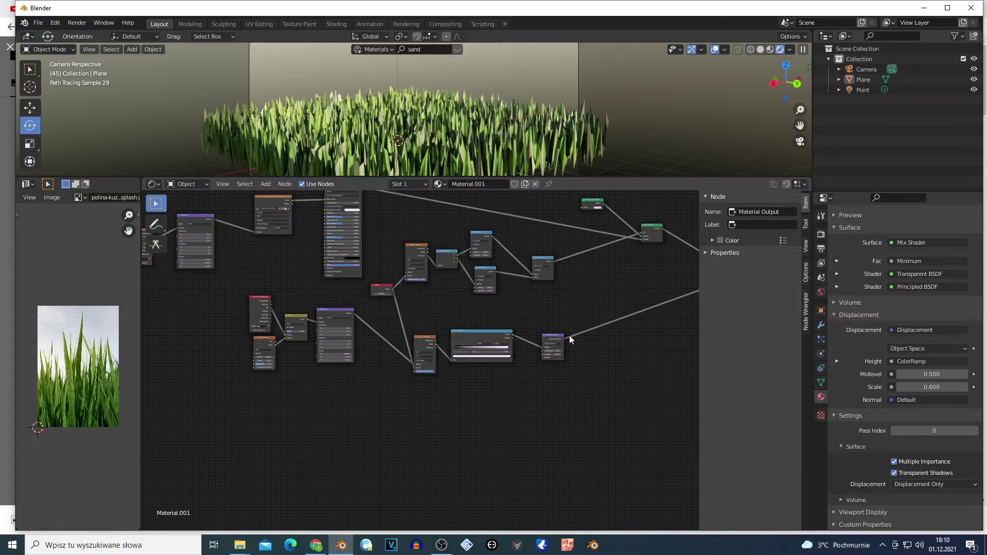
scroll(643, 341, "down", 6)
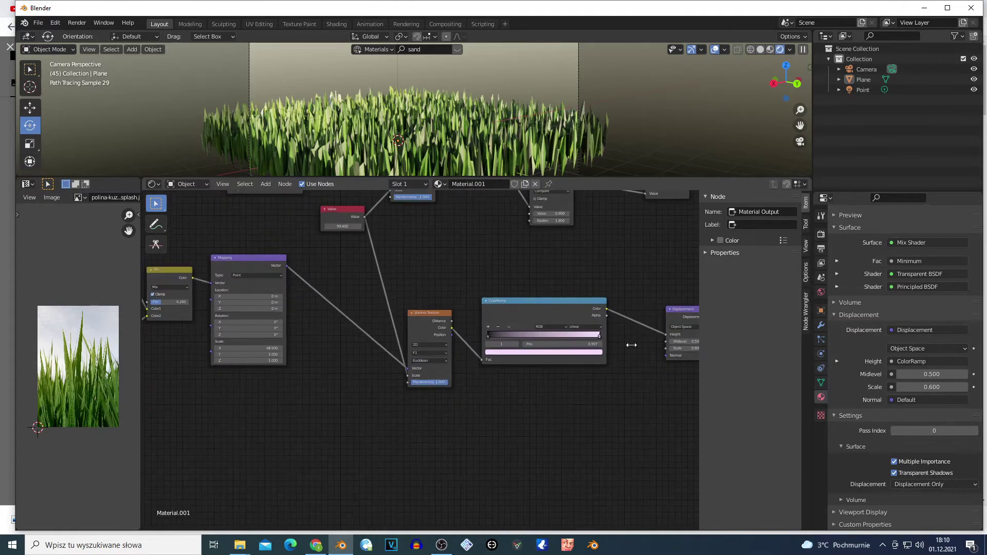
left_click_drag(631, 391, 144, 231)
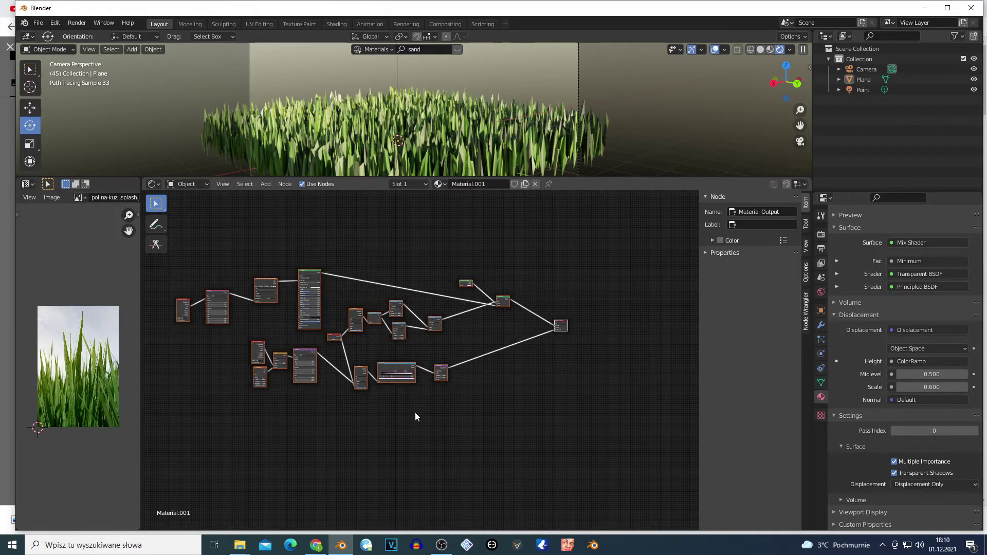
scroll(437, 378, "up", 5)
scroll(484, 386, "up", 3)
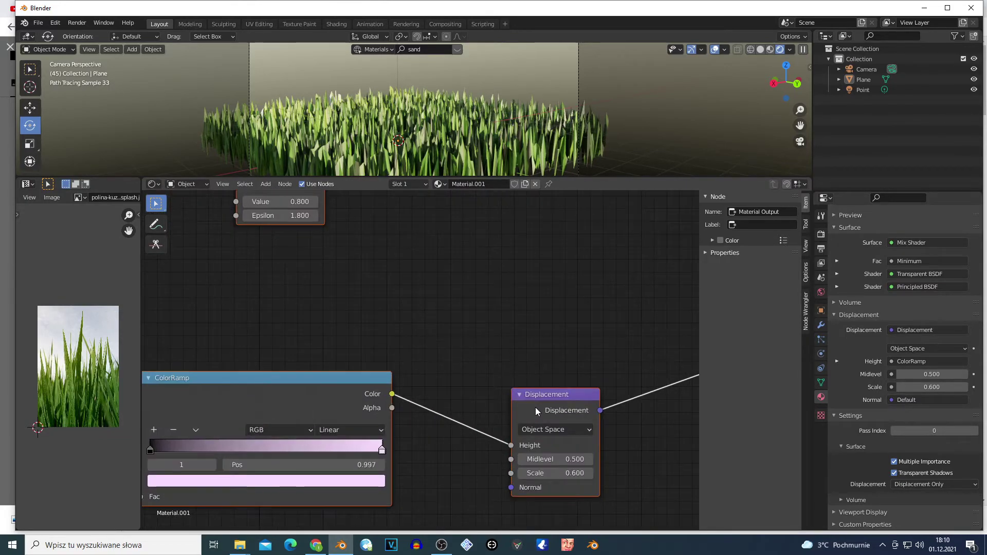
scroll(543, 398, "down", 2)
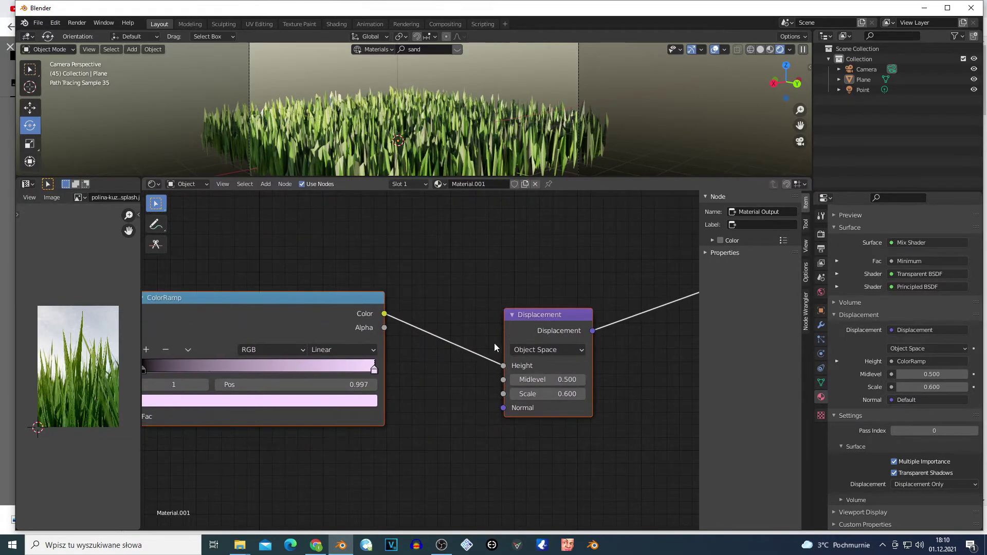
Shift the whole grass node tree right and down.
scroll(517, 338, "down", 4)
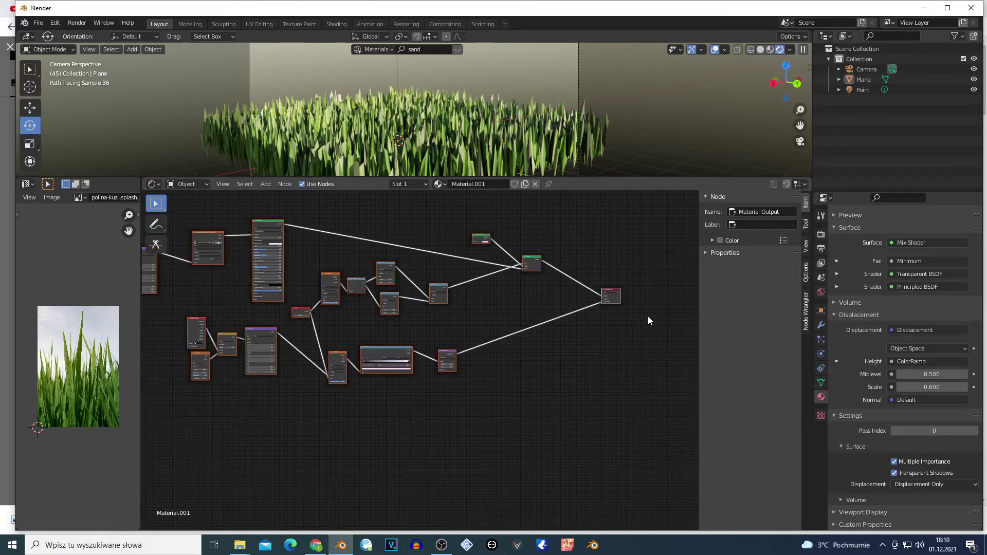
left_click_drag(606, 297, 265, 365)
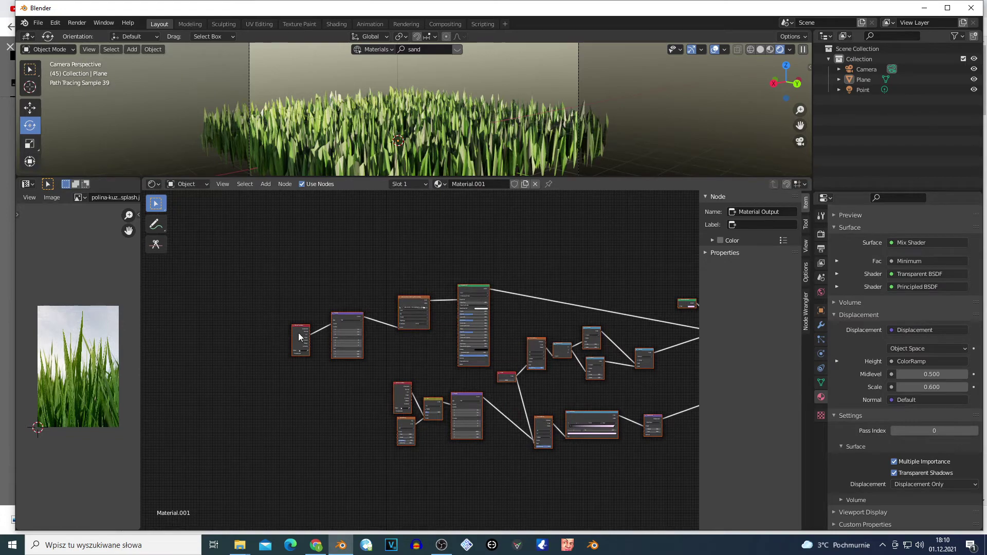
scroll(400, 314, "up", 2)
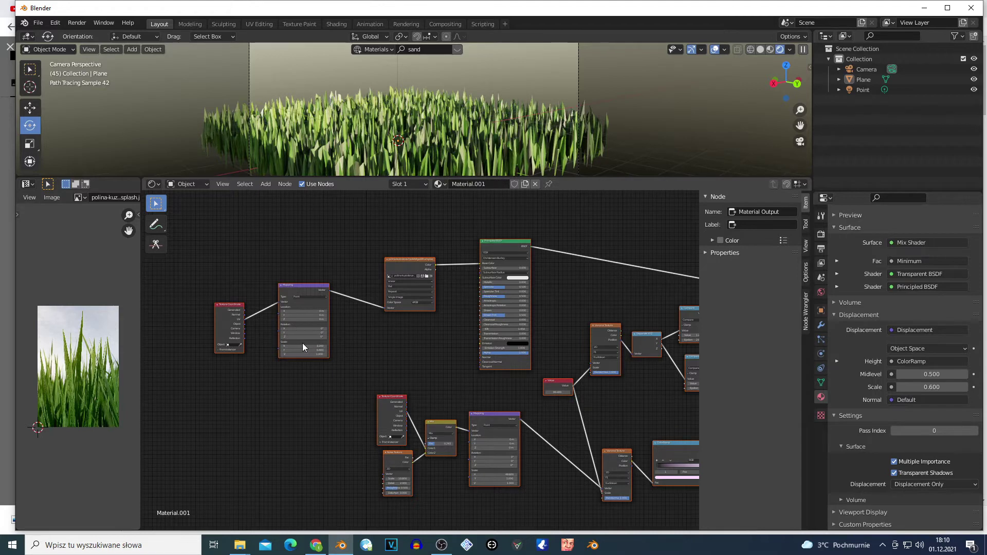
scroll(302, 344, "up", 1)
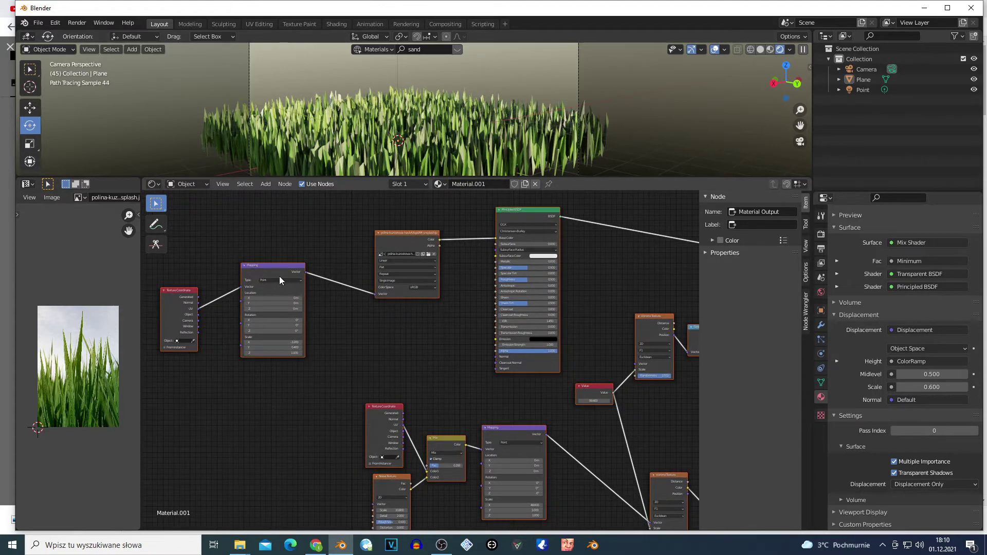
Select through the Texture Coordinate and Image Texture nodes, then nudge Principled BSDF slightly left.
left_click(190, 310)
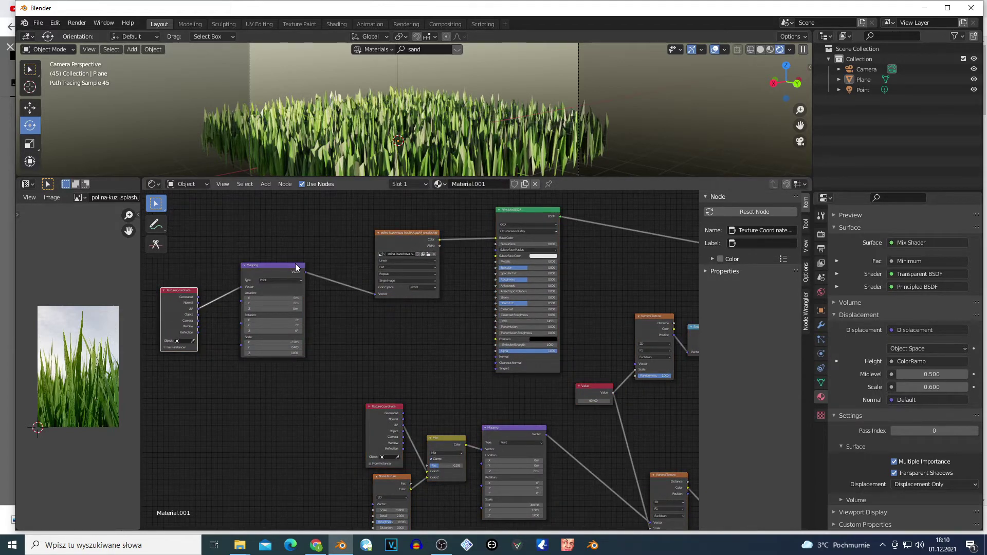
left_click(296, 267)
left_click(421, 242)
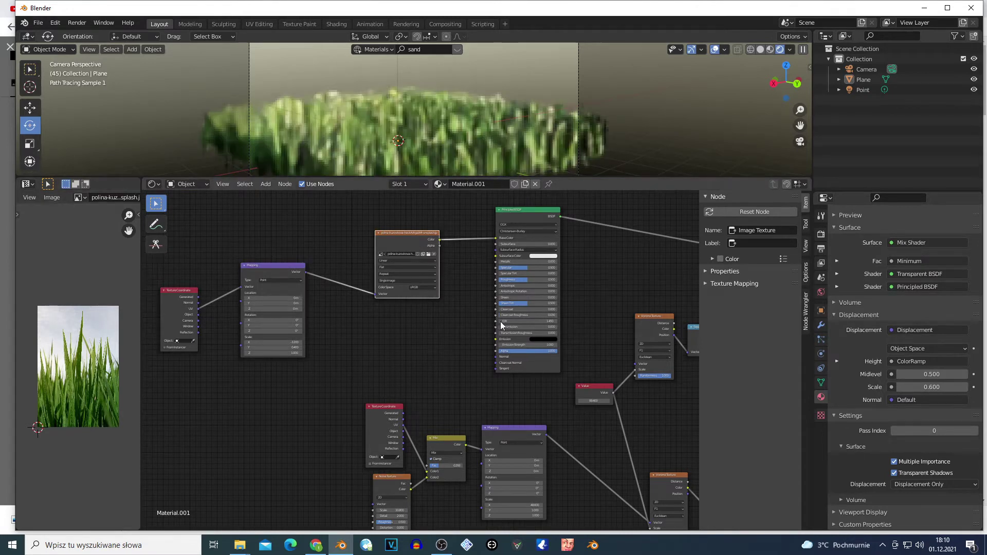
left_click(535, 220)
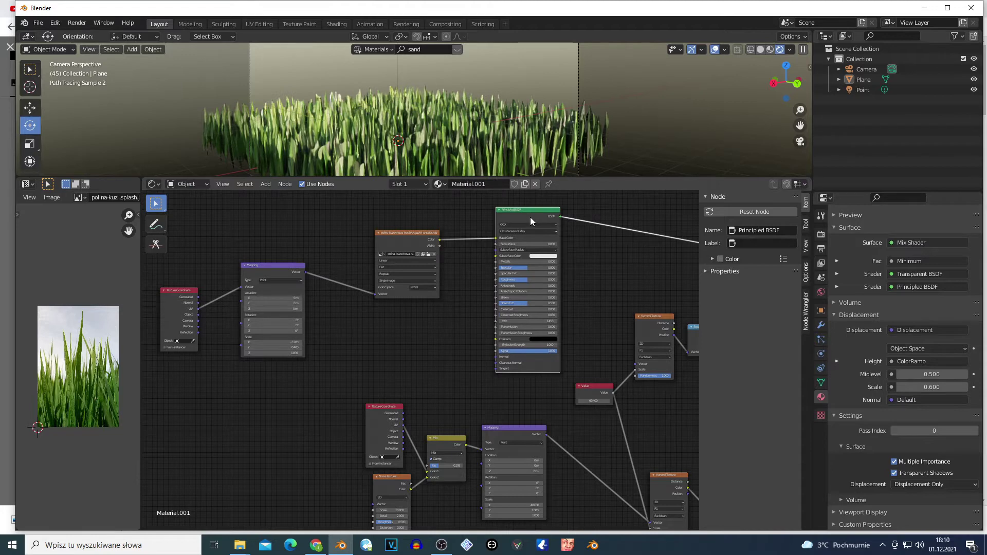
left_click_drag(532, 216, 517, 218)
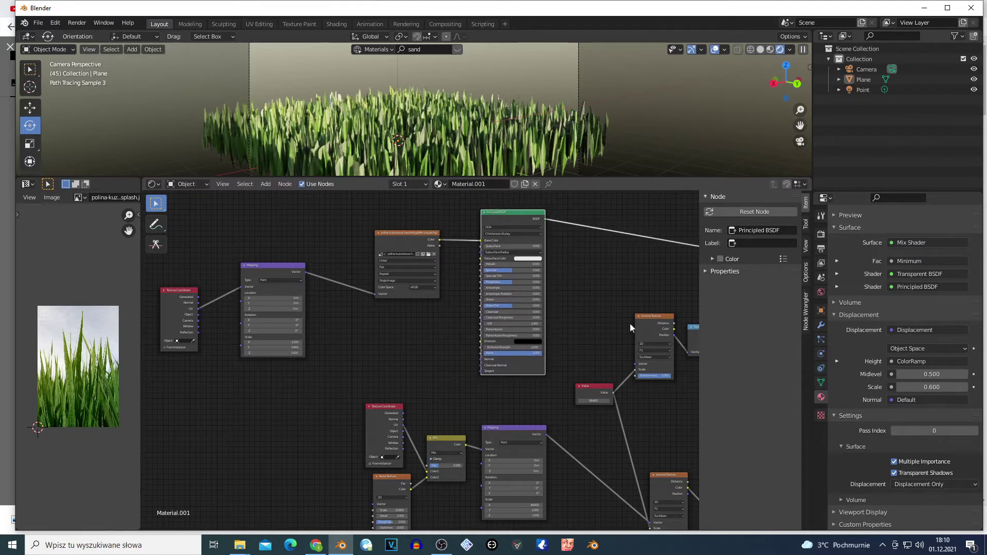
scroll(630, 323, "down", 5)
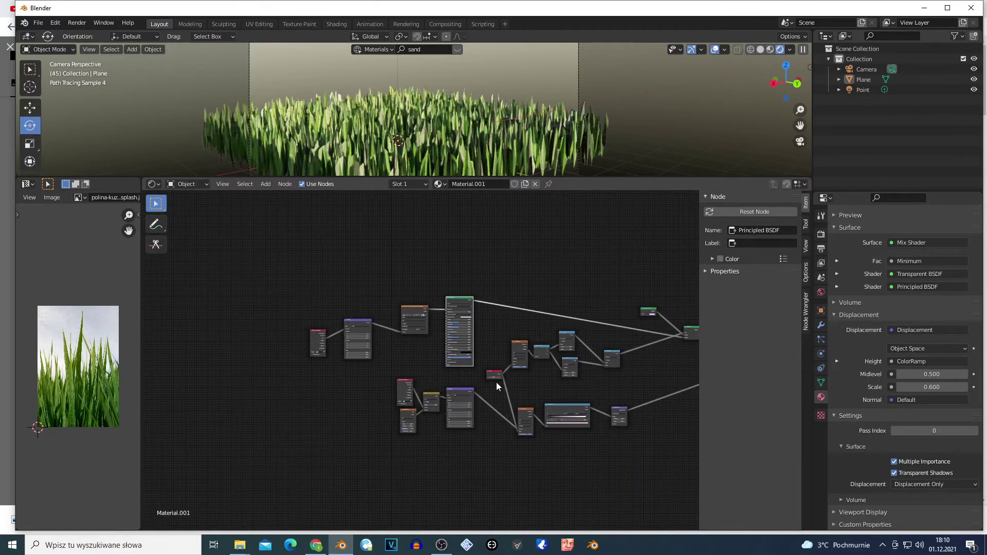
Drag the upper Image Texture and Principled BSDF group left and down.
scroll(497, 386, "down", 2)
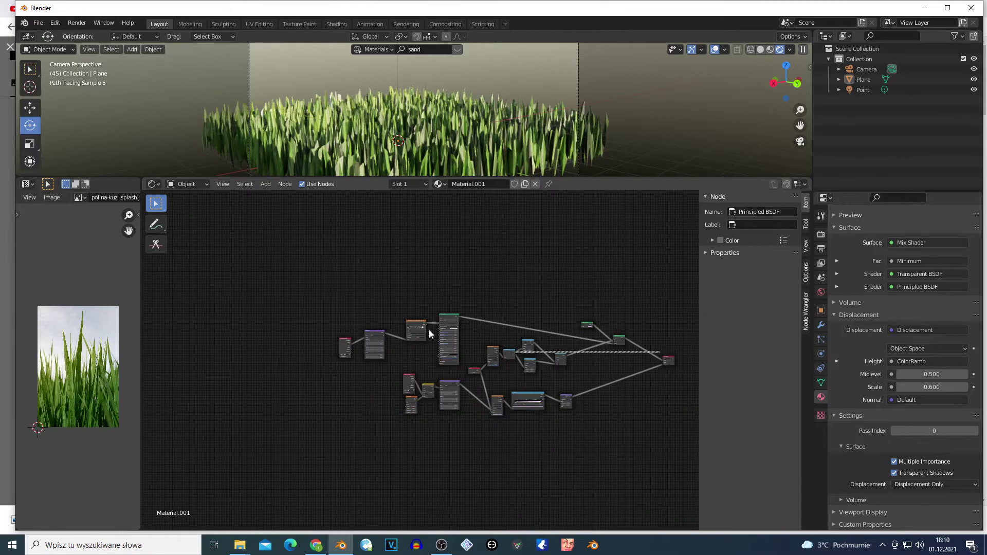
left_click_drag(429, 334, 650, 362)
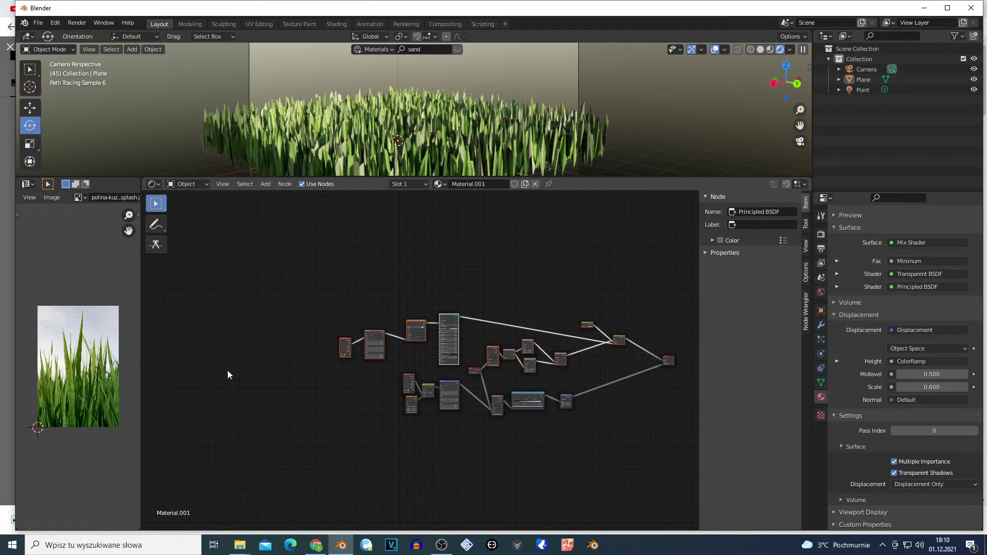
left_click_drag(341, 350, 222, 332)
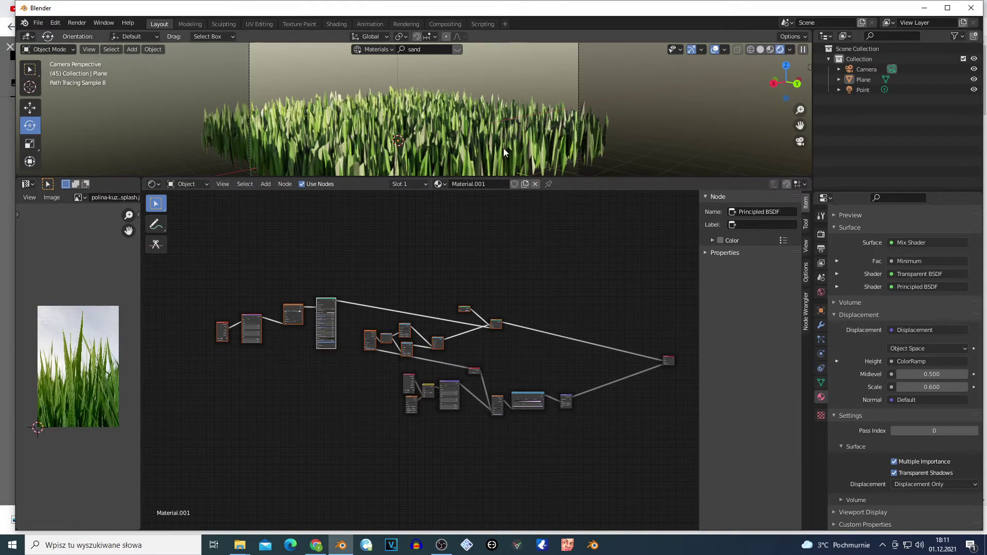
scroll(331, 304, "up", 8)
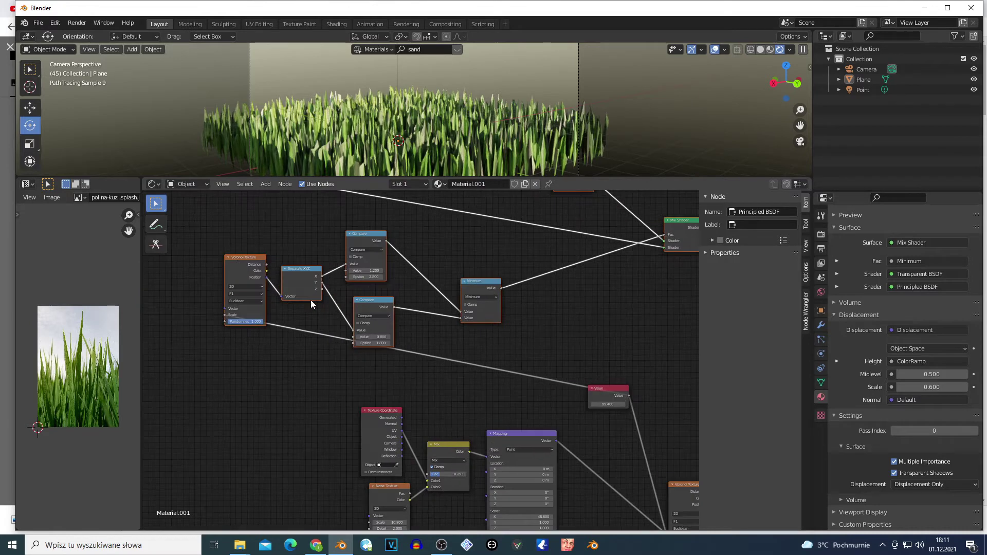
Shift the upper node group right and down, bringing the Mix Shader area into view.
left_click_drag(240, 266, 358, 318)
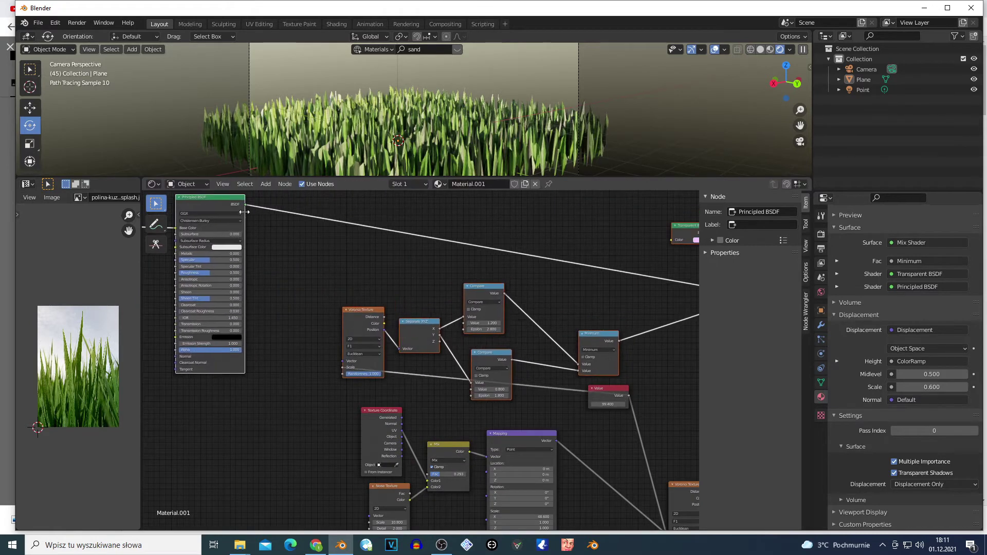
scroll(658, 337, "down", 1)
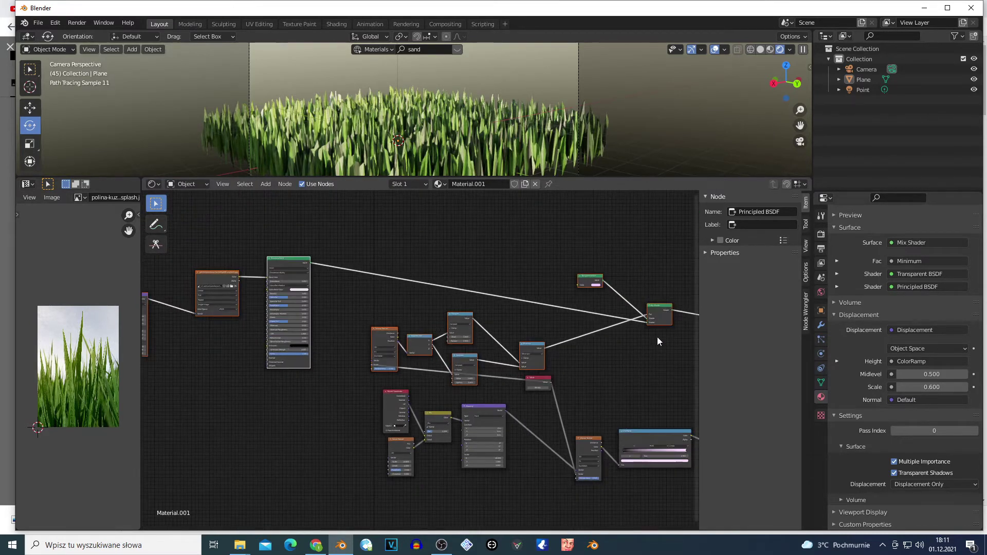
middle_click_drag(656, 325, 616, 313)
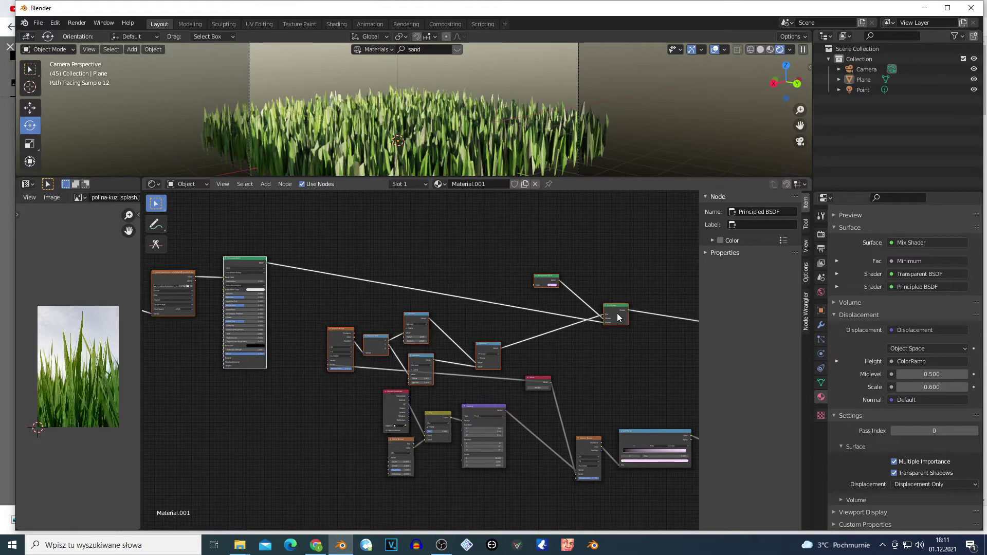
scroll(641, 304, "up", 1)
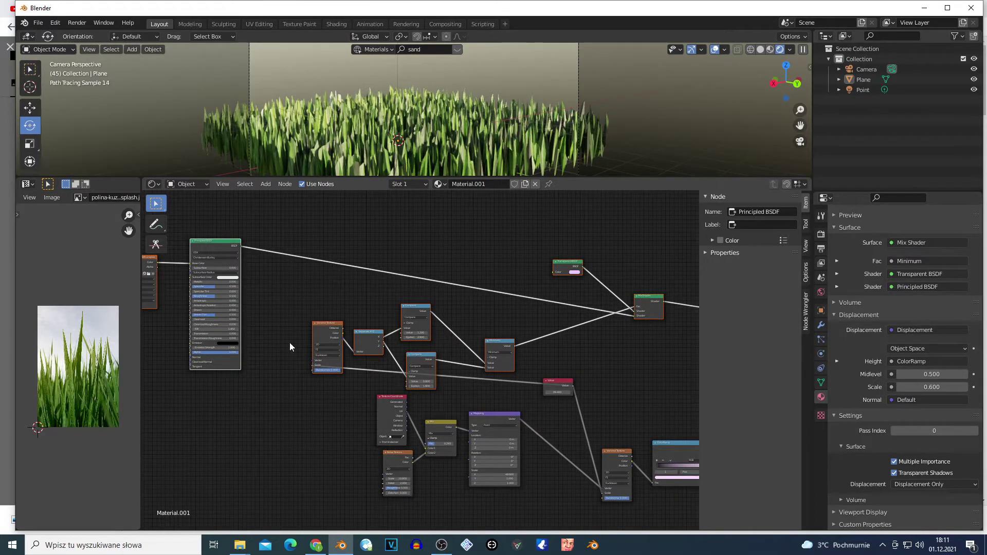
scroll(316, 342, "up", 2)
Move the Texture Coordinate node down-left and the Voronoi Texture up-right.
left_click_drag(375, 434, 356, 453)
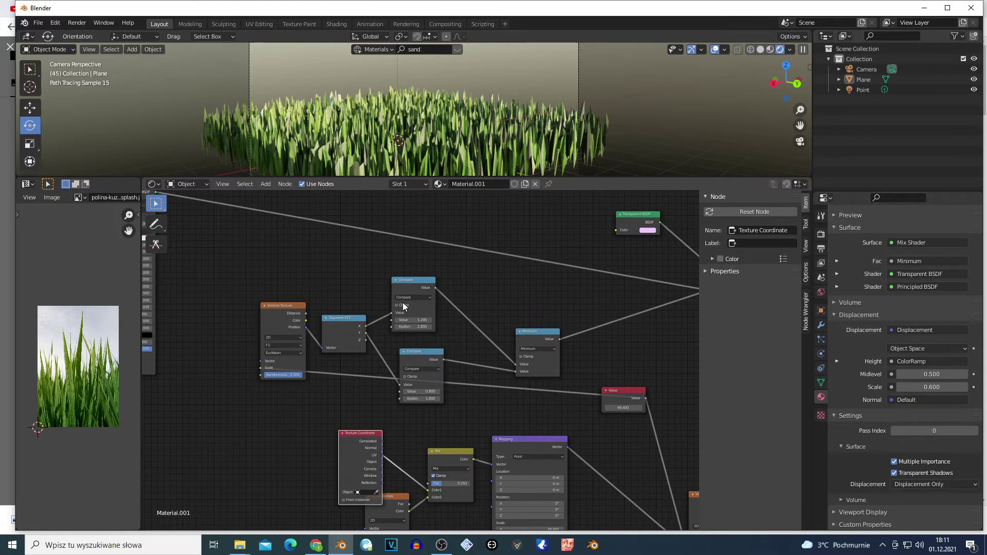
left_click_drag(273, 331, 292, 322)
scroll(418, 381, "down", 2)
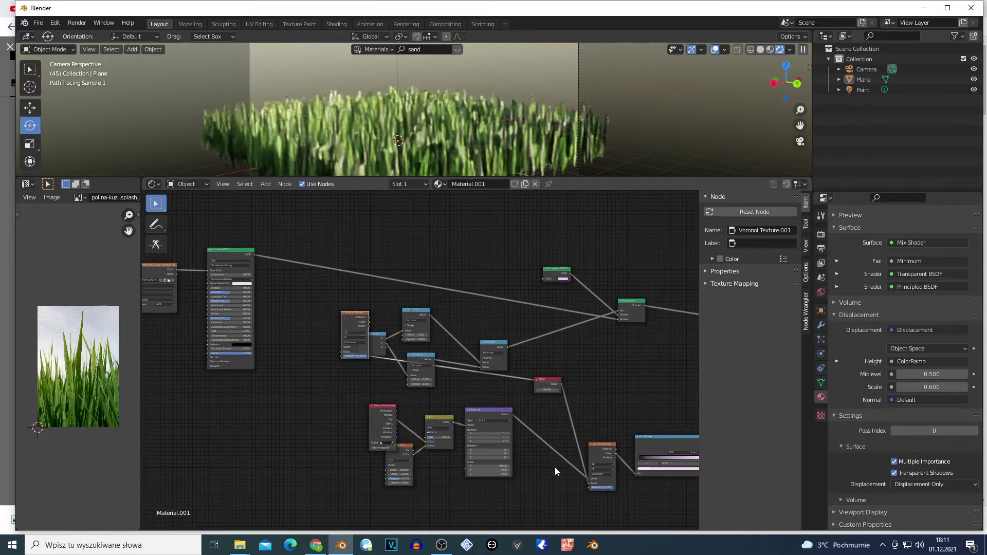
Place the Value node beside the upper Voronoi Texture.
left_click_drag(554, 378, 293, 347)
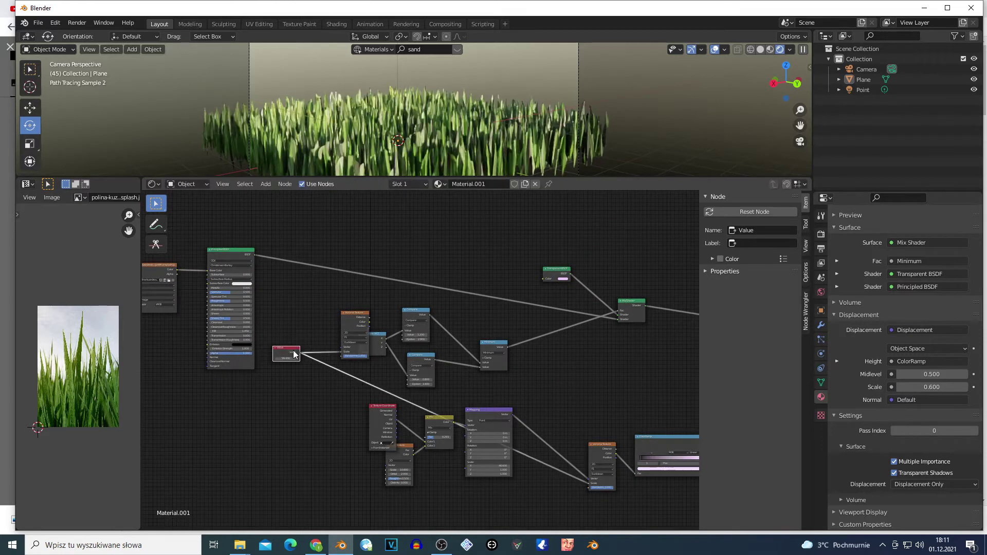
scroll(303, 370, "up", 2)
scroll(303, 370, "up", 3)
left_click_drag(189, 344, 202, 345)
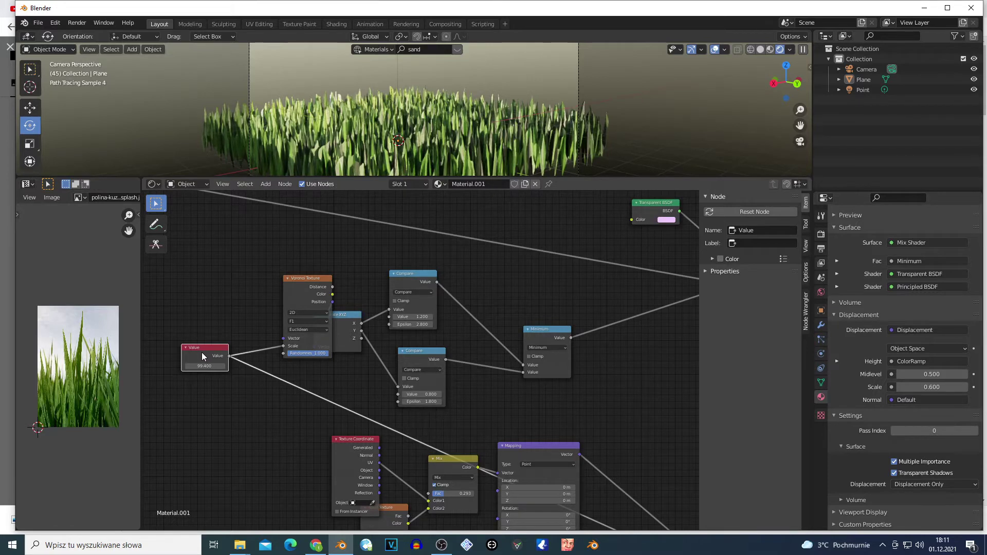
scroll(201, 352, "up", 2)
Move the Voronoi off Separate XYZ and pull the lower Voronoi Texture up toward Mapping.
left_click_drag(277, 256, 245, 253)
scroll(168, 351, "down", 1)
left_click(168, 350)
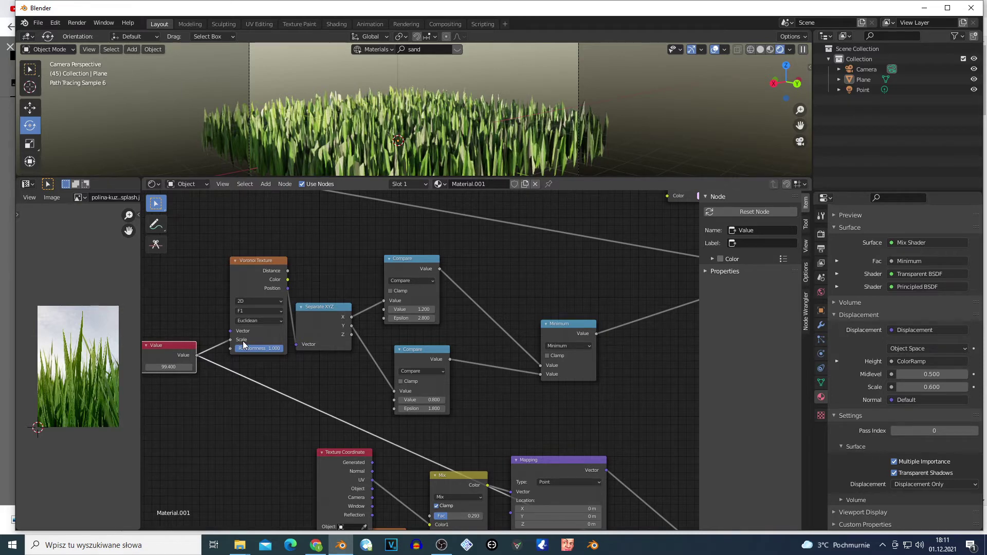
scroll(243, 344, "down", 3)
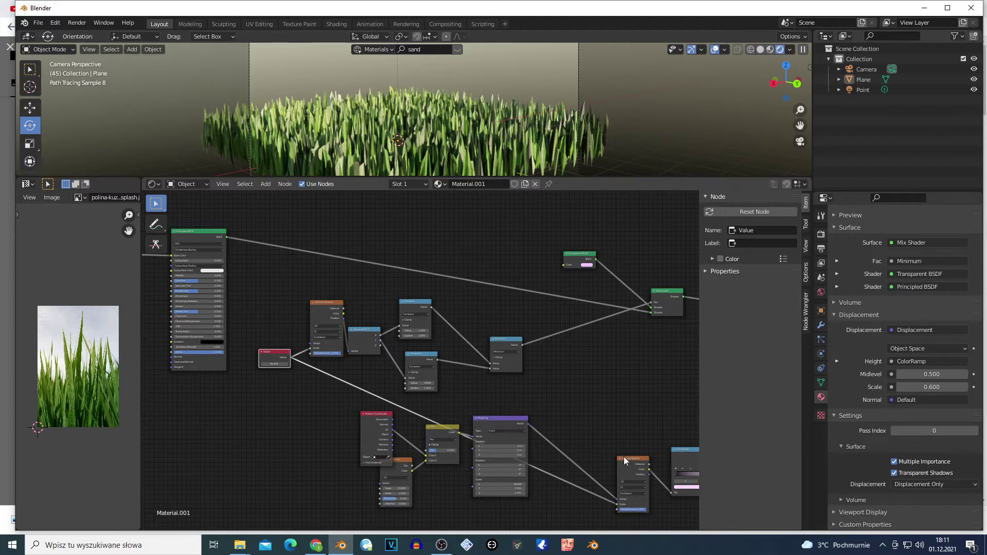
left_click_drag(635, 463, 589, 406)
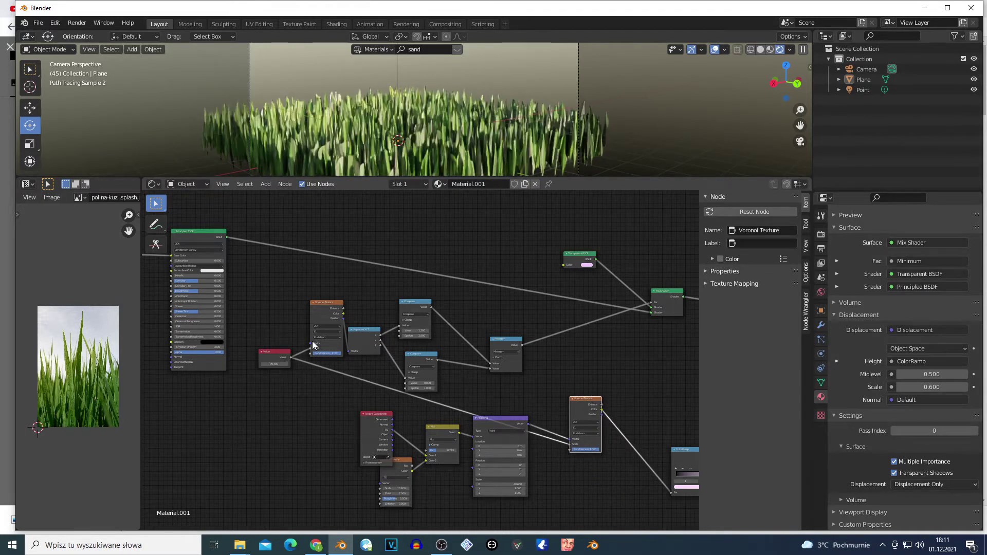
Shift the lower Voronoi Texture up-left and raise the Value node from 99.4 to 127.1.
left_click_drag(596, 401, 591, 362)
scroll(601, 389, "up", 2)
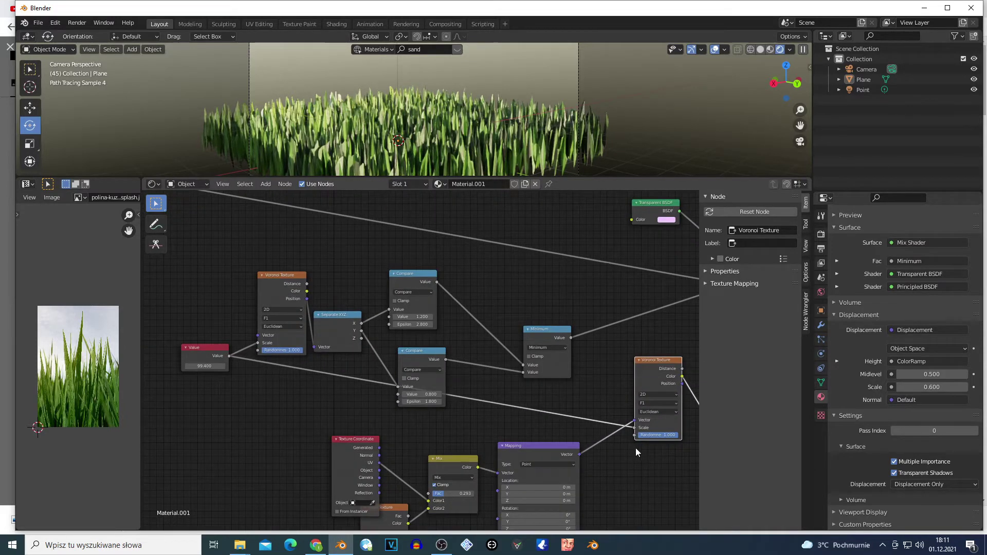
left_click(559, 448)
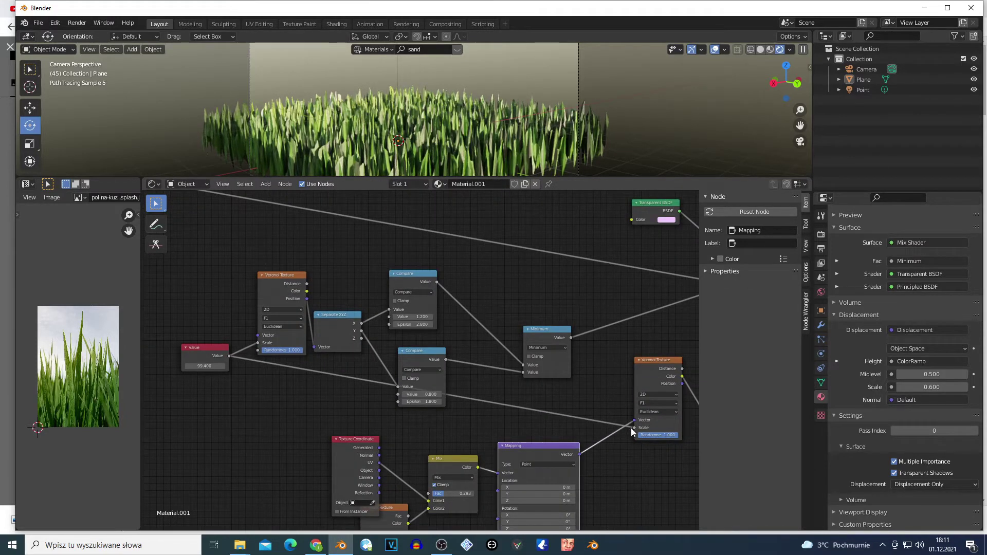
left_click(222, 356)
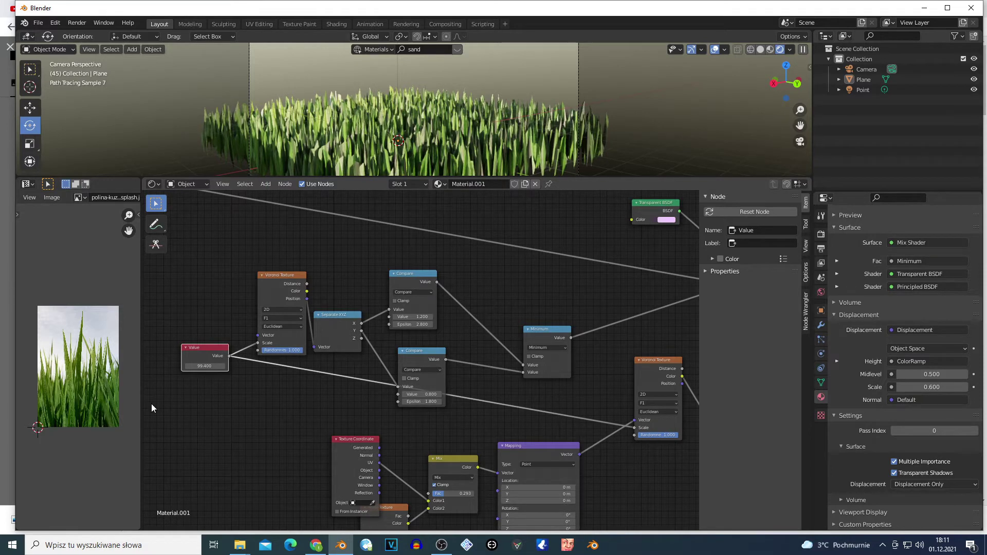
left_click(281, 288)
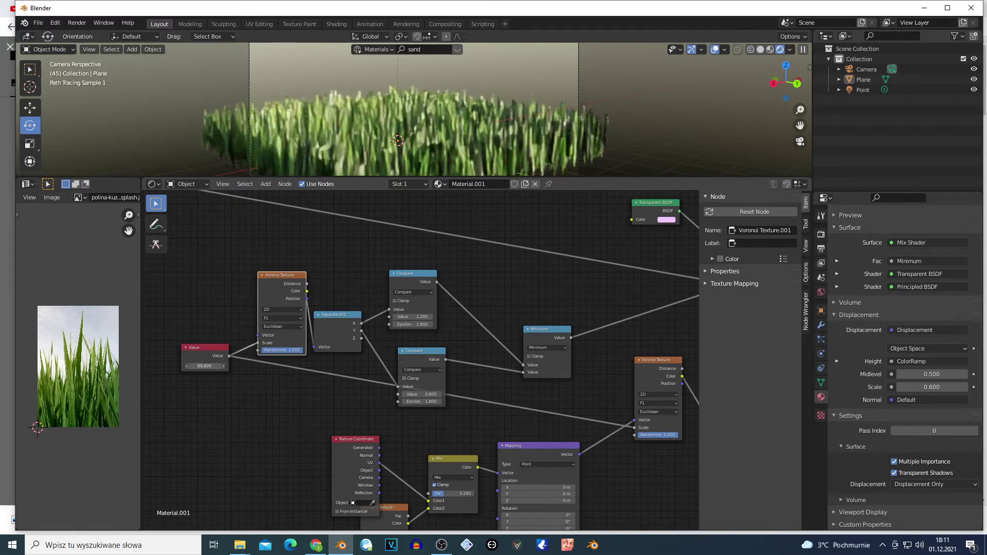
left_click_drag(222, 358, 342, 291)
Pull Separate XYZ, the lower Compare and the Voronoi Texture into a closer group.
left_click_drag(411, 280, 463, 265)
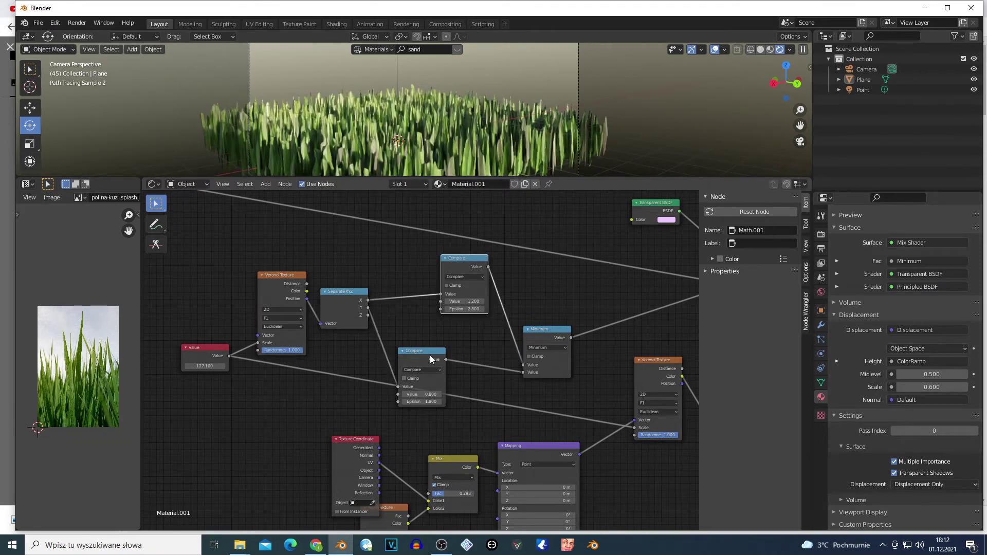
left_click_drag(430, 356, 472, 336)
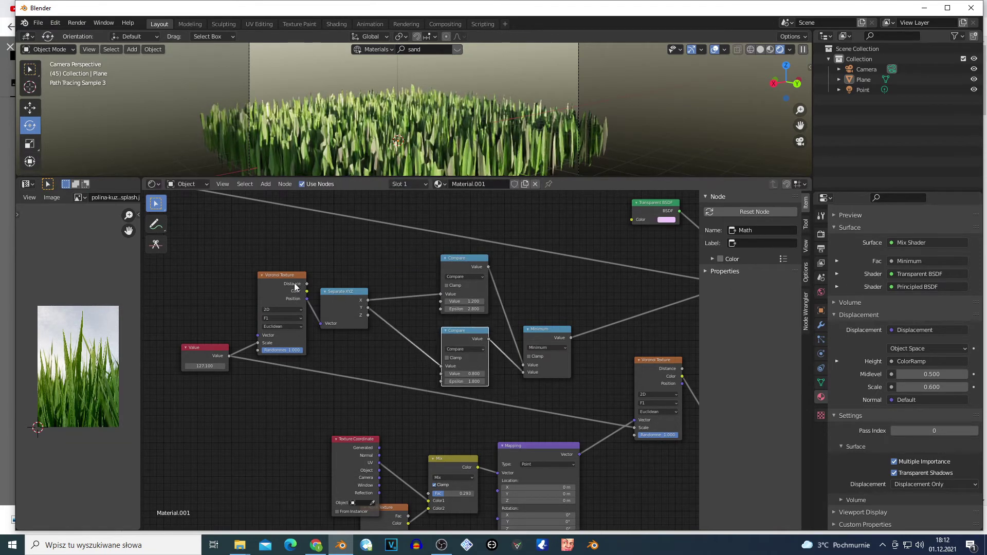
left_click_drag(295, 287, 309, 299)
scroll(286, 314, "up", 3)
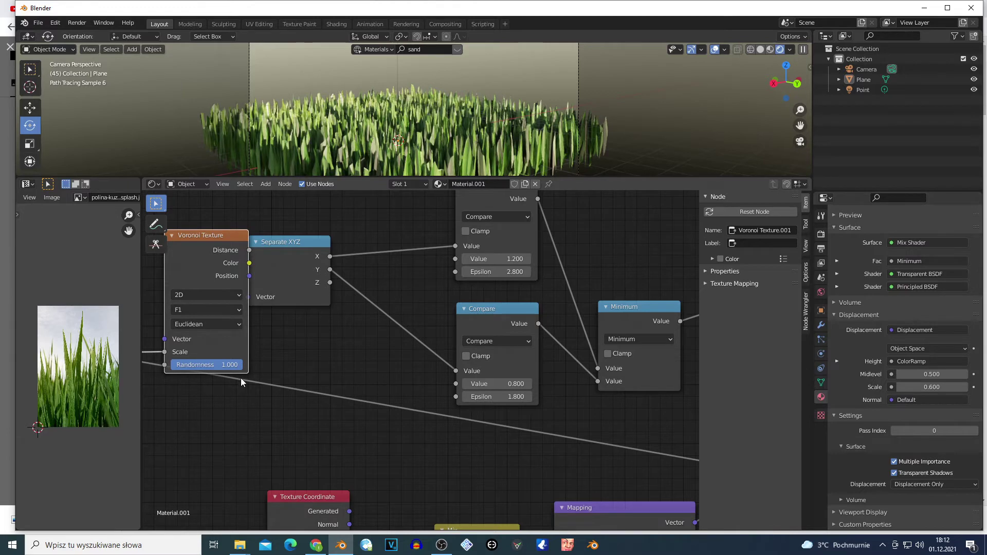
left_click_drag(298, 251, 342, 271)
scroll(276, 288, "up", 1)
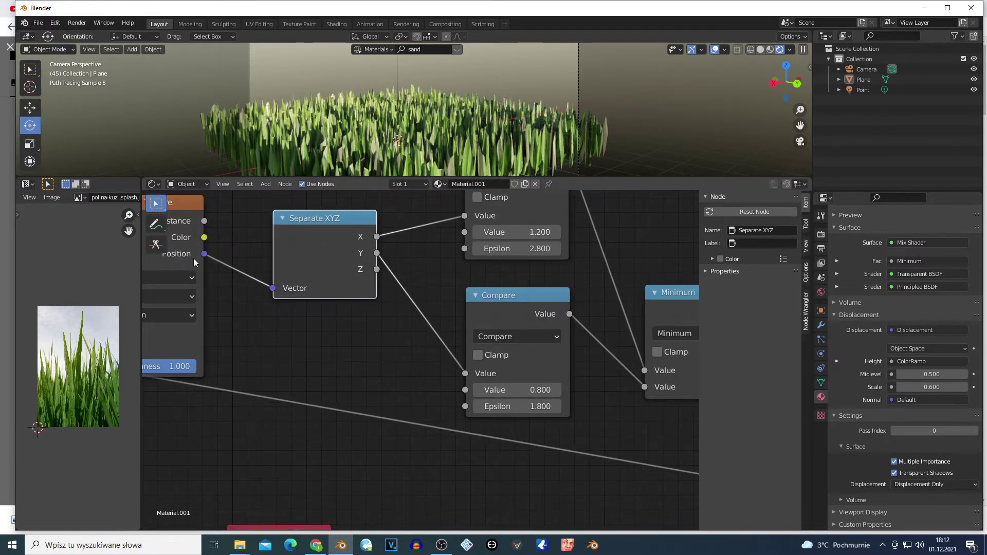
scroll(298, 294, "down", 2)
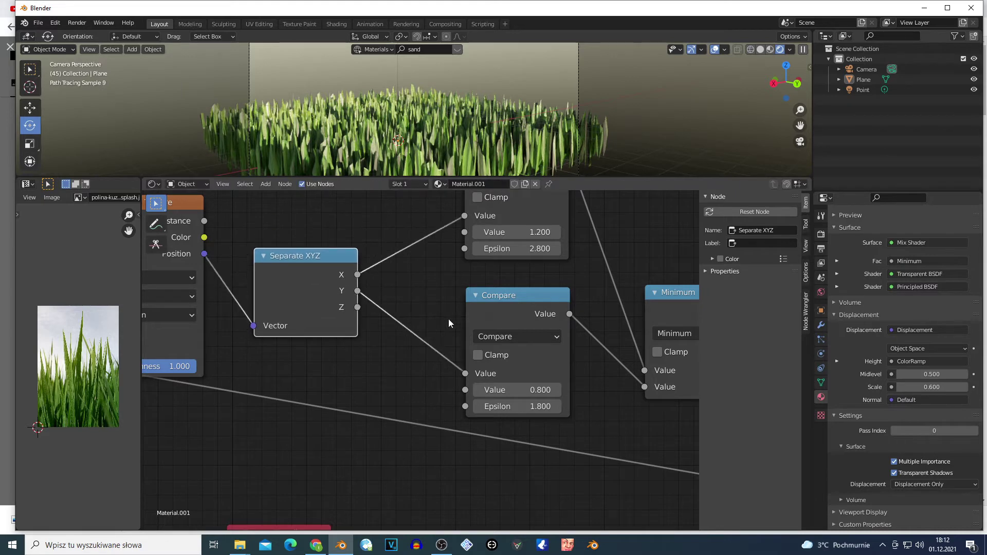
scroll(500, 313, "down", 1)
Shift the Minimum node up-left and bring both Compare nodes down and left.
left_click_drag(597, 323, 591, 273)
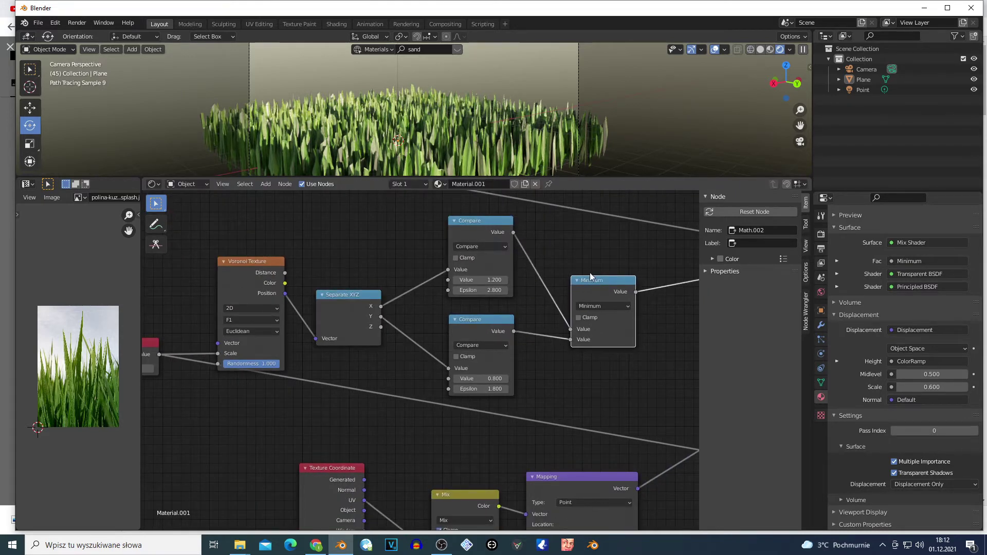
left_click(497, 223)
scroll(446, 254, "up", 2)
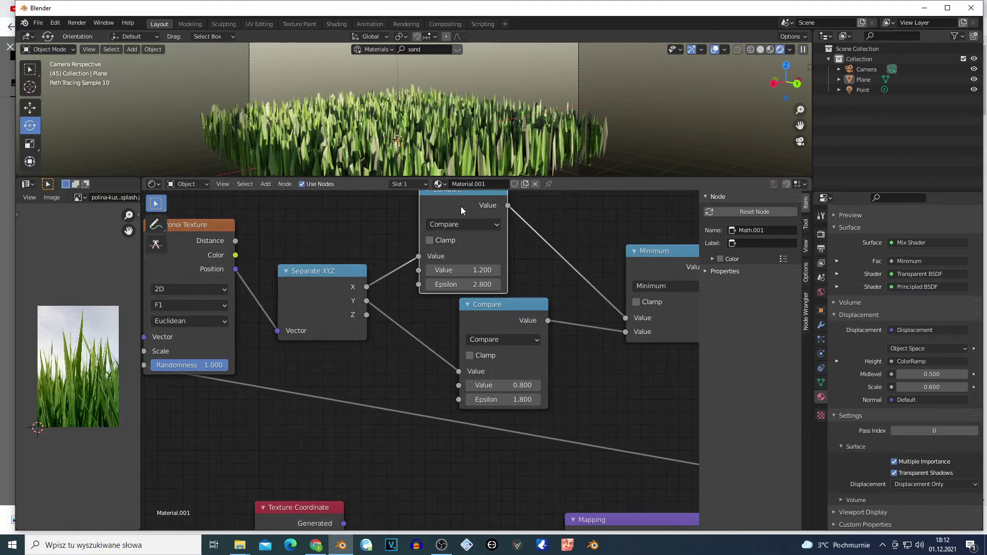
left_click(648, 274)
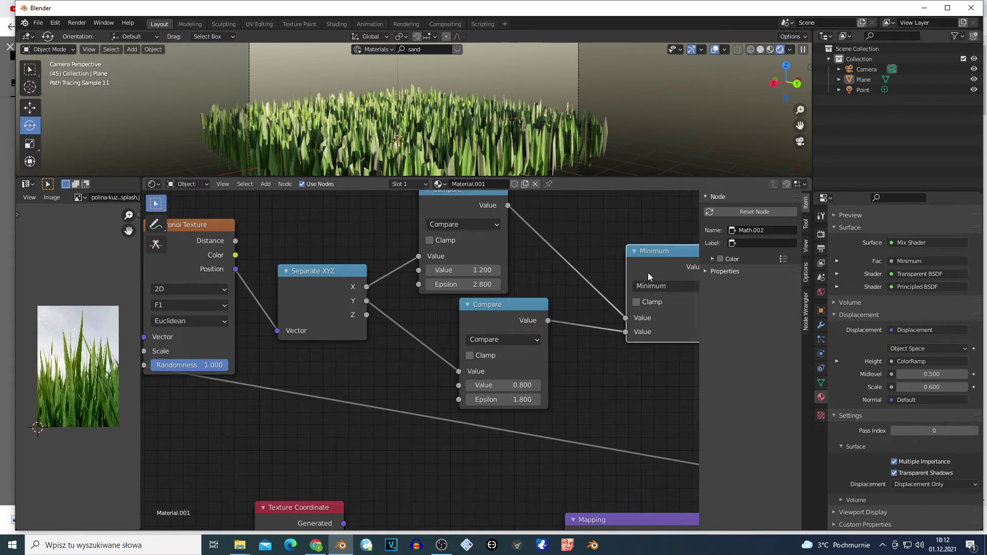
left_click_drag(443, 213, 424, 251)
scroll(424, 251, "up", 1)
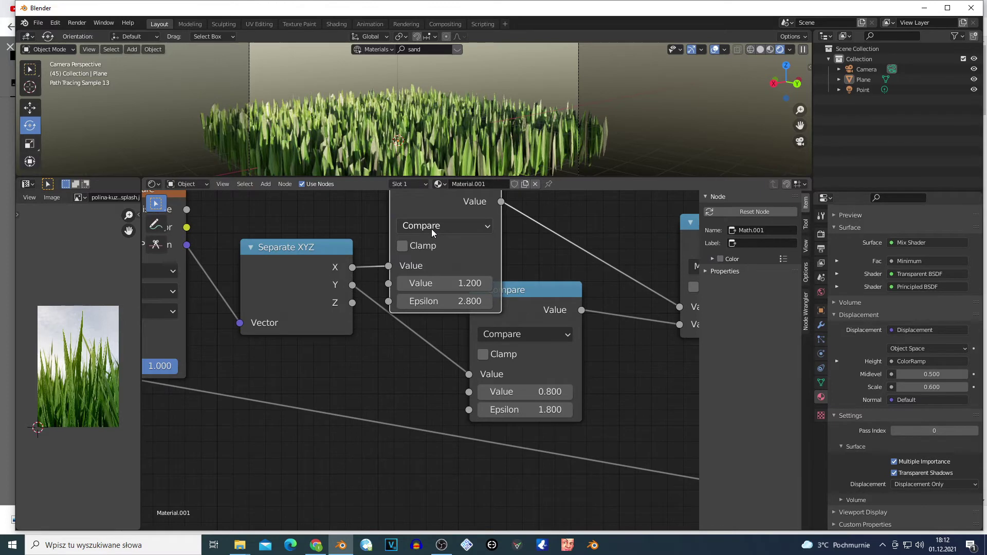
left_click_drag(548, 304, 485, 319)
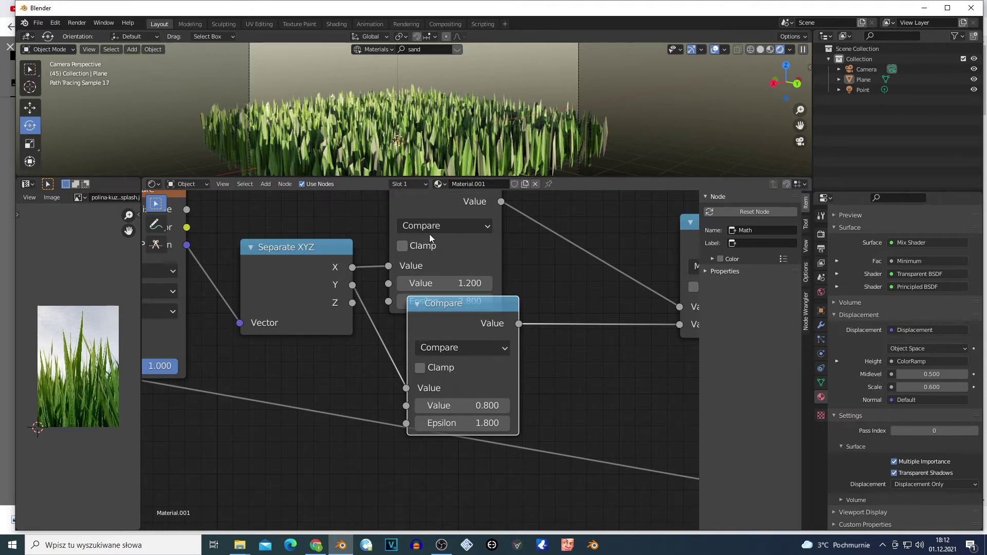
Stack the lower Compare (0.800, epsilon 1.800) directly beneath the upper Compare, both feeding Minimum.
left_click_drag(473, 200, 566, 188)
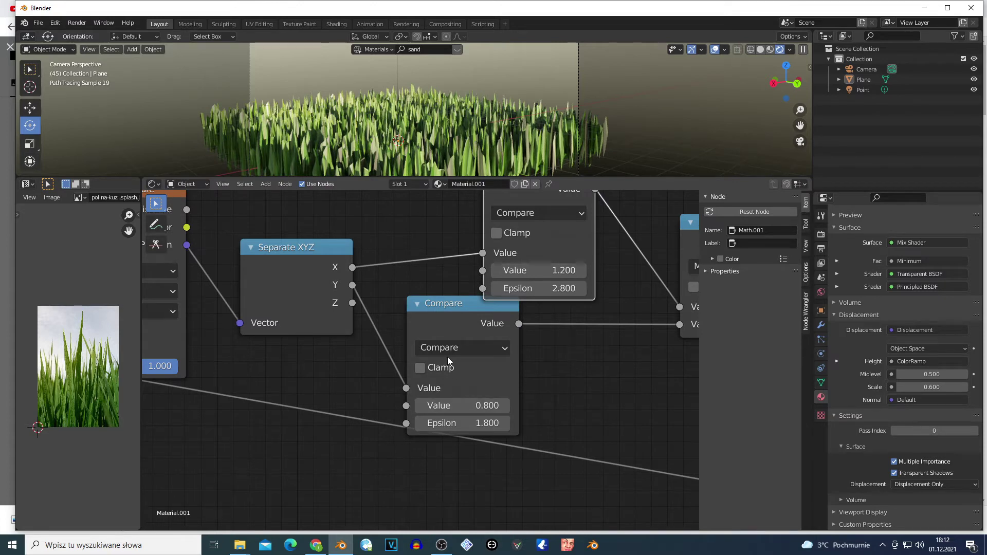
left_click_drag(455, 349, 524, 343)
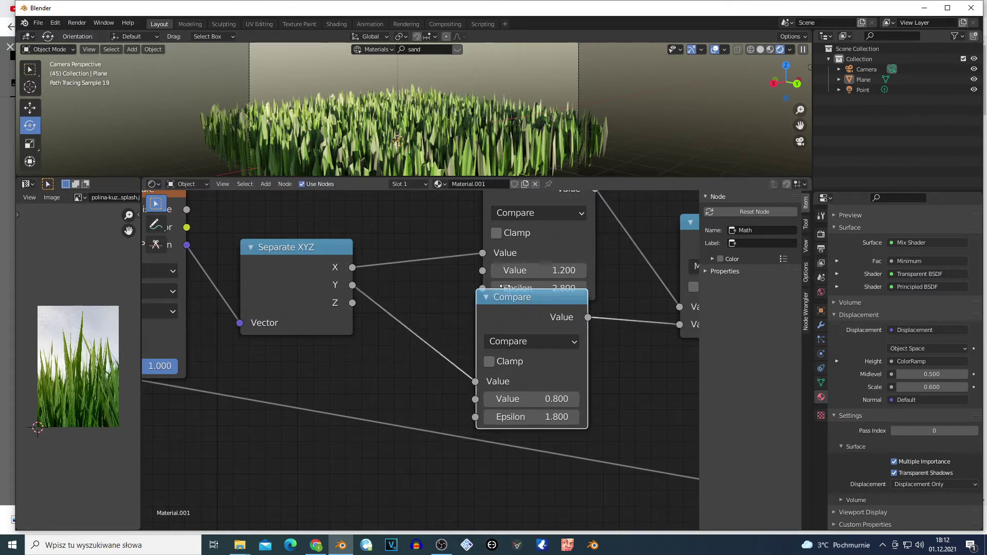
left_click(329, 275)
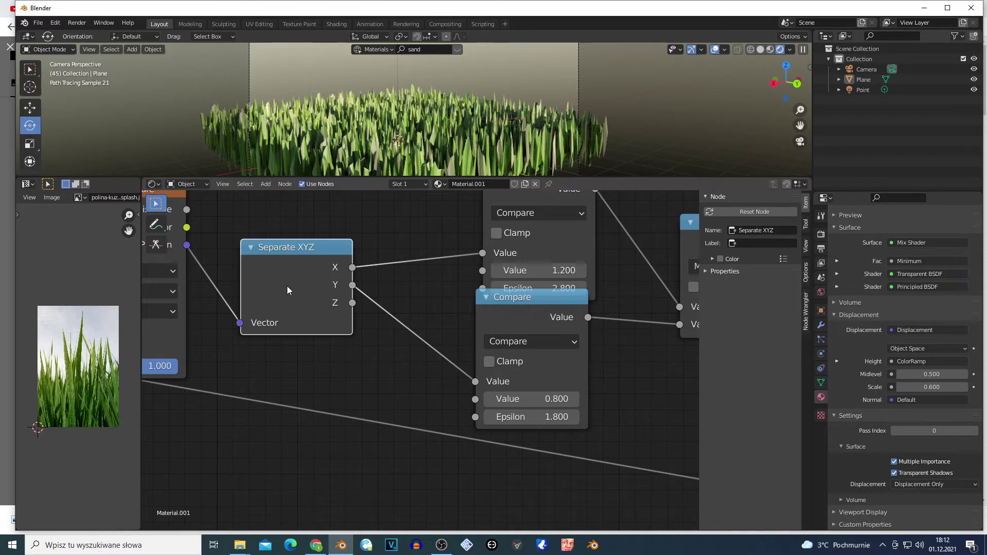
left_click(554, 304)
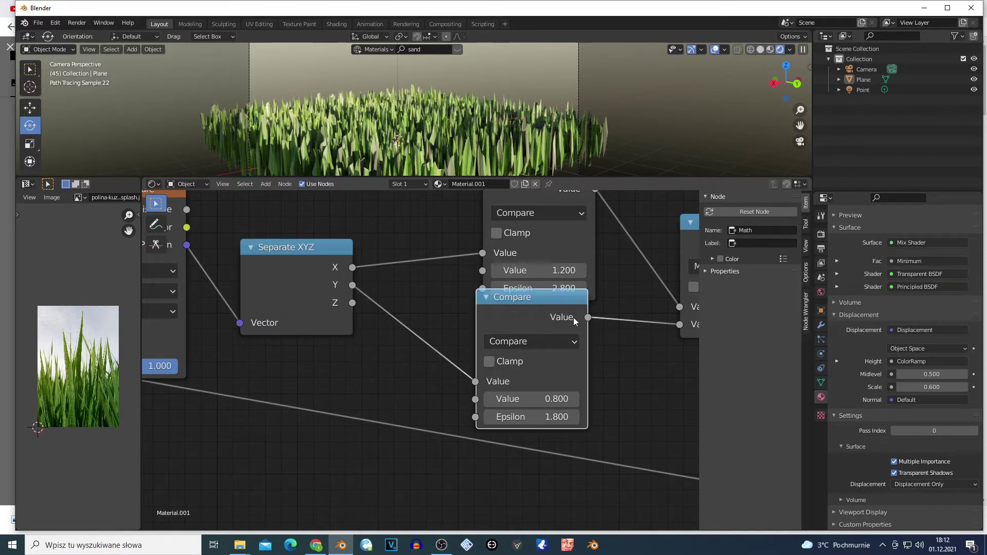
scroll(574, 321, "down", 2)
left_click(499, 235)
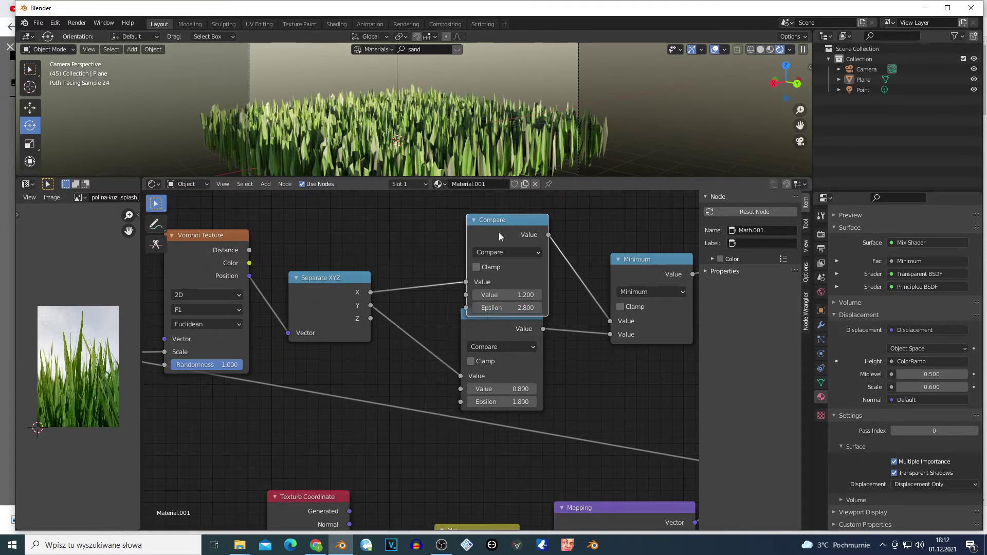
left_click_drag(498, 233, 489, 215)
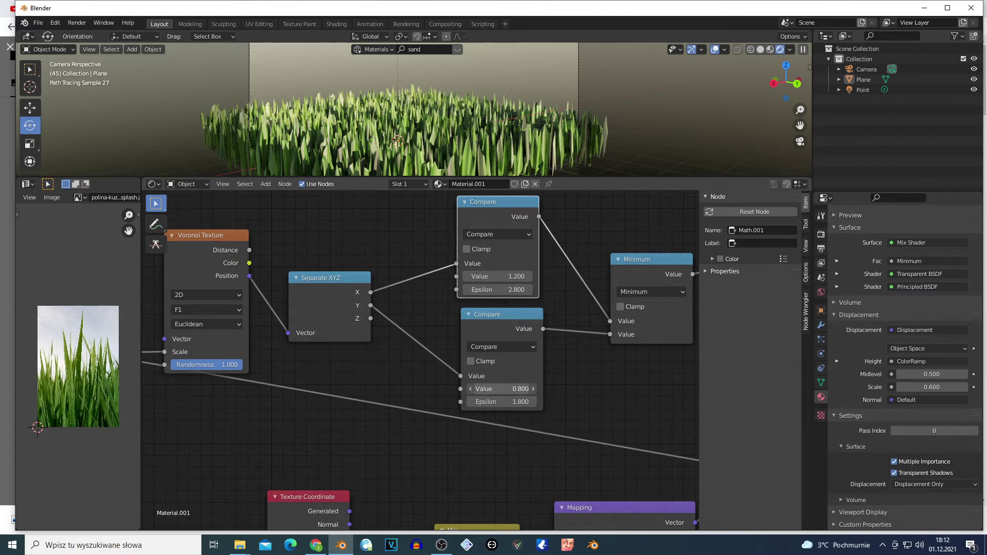
Drag the lower Compare node's Value through trial values and settle on 1.400.
mouse_move(501, 388)
left_mouse_down()
mouse_move(464, 388)
mouse_move(514, 389)
mouse_move(483, 388)
mouse_move(492, 388)
left_mouse_up()
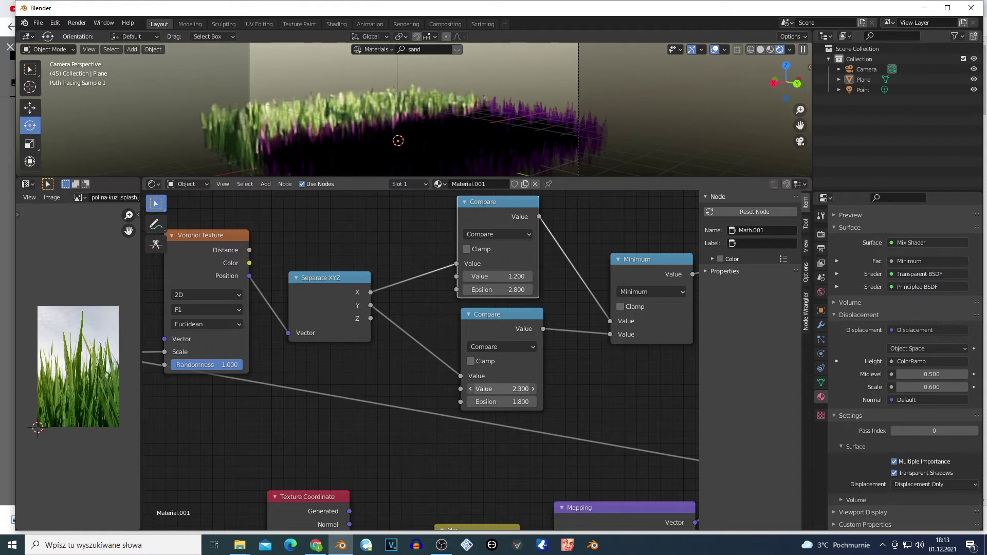
left_click_drag(491, 388, 482, 388)
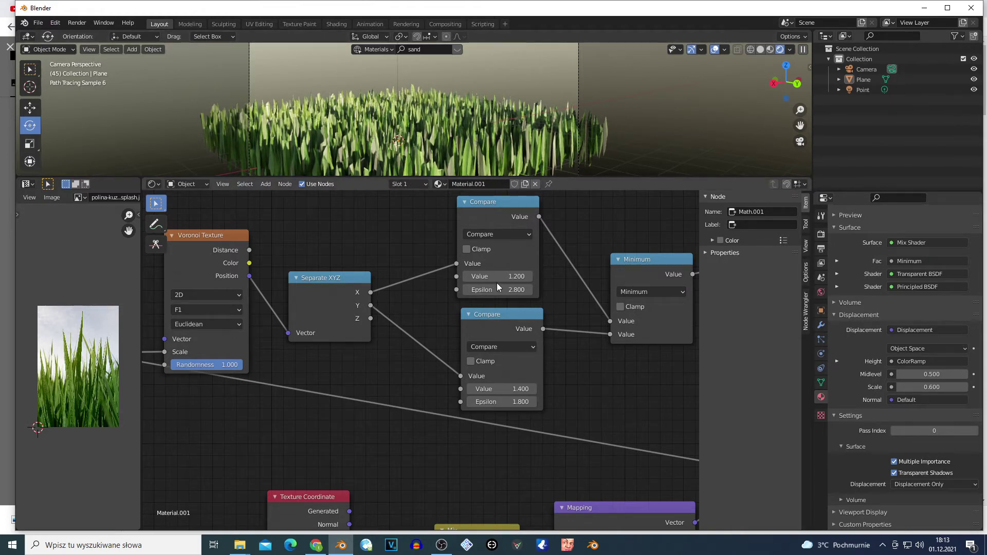
Move the Minimum node next to the Compare nodes.
scroll(598, 270, "up", 2)
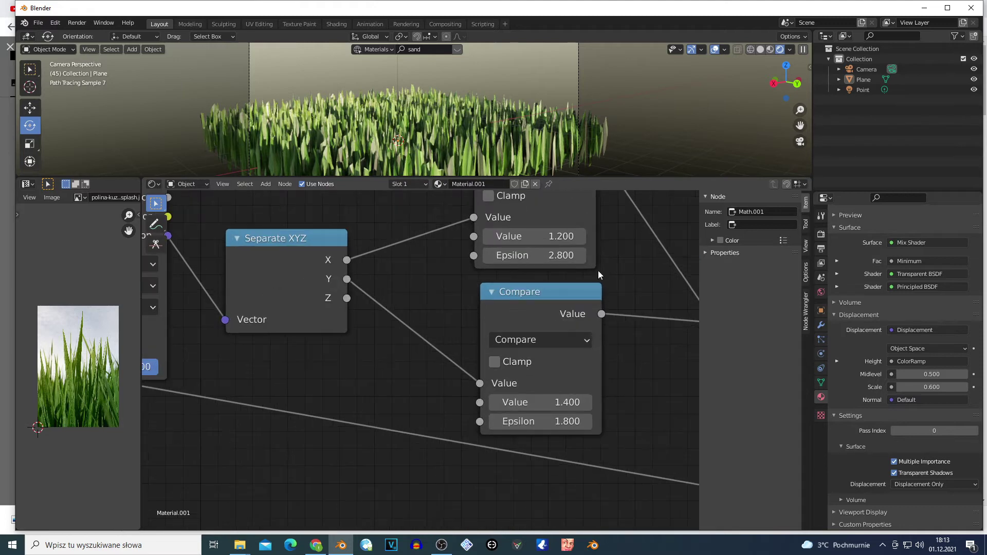
scroll(560, 213, "down", 2)
scroll(418, 362, "up", 1)
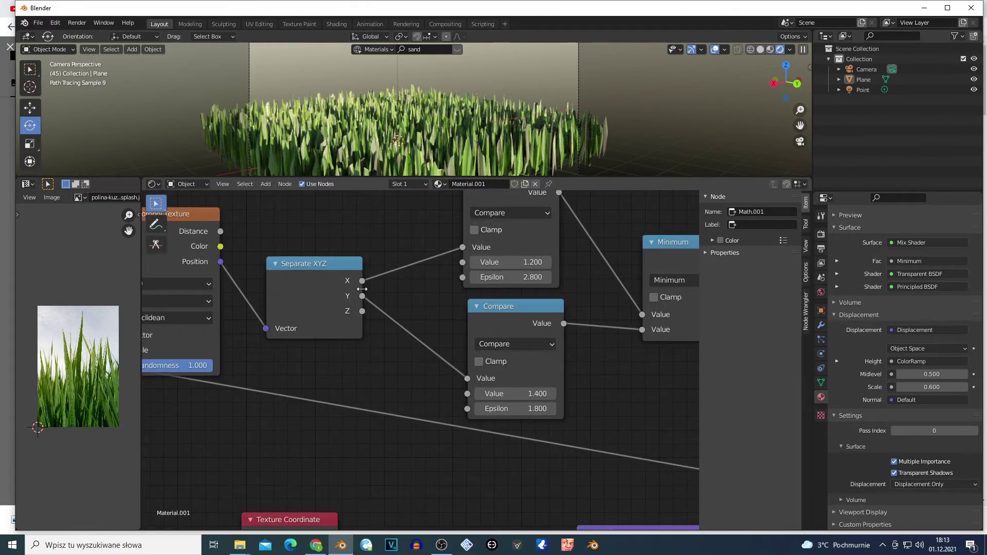
left_click_drag(677, 303, 628, 319)
scroll(654, 287, "down", 6)
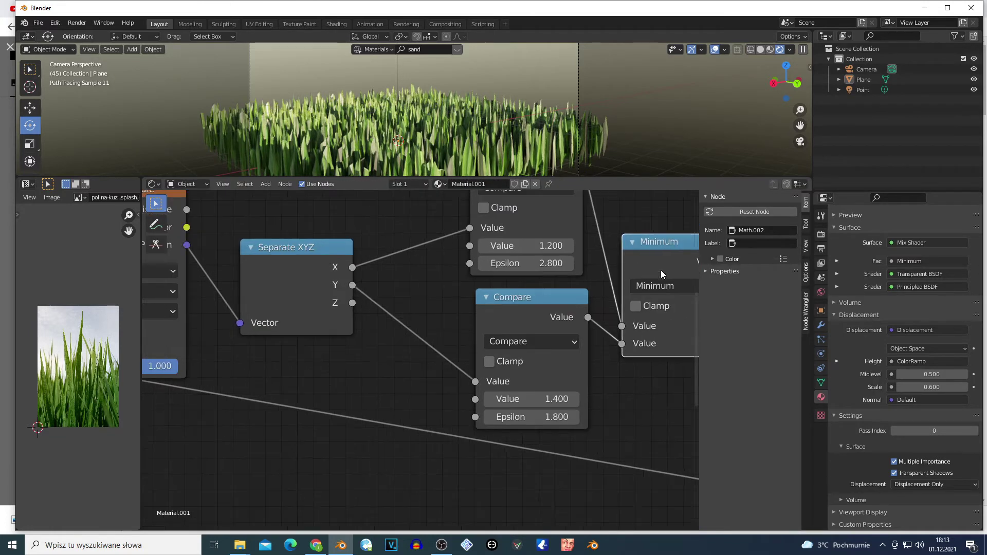
scroll(415, 344, "down", 2)
Box-select the node cluster, move it down-left twice with G, and shift Principled BSDF right.
left_click_drag(298, 315, 694, 481)
key("g")
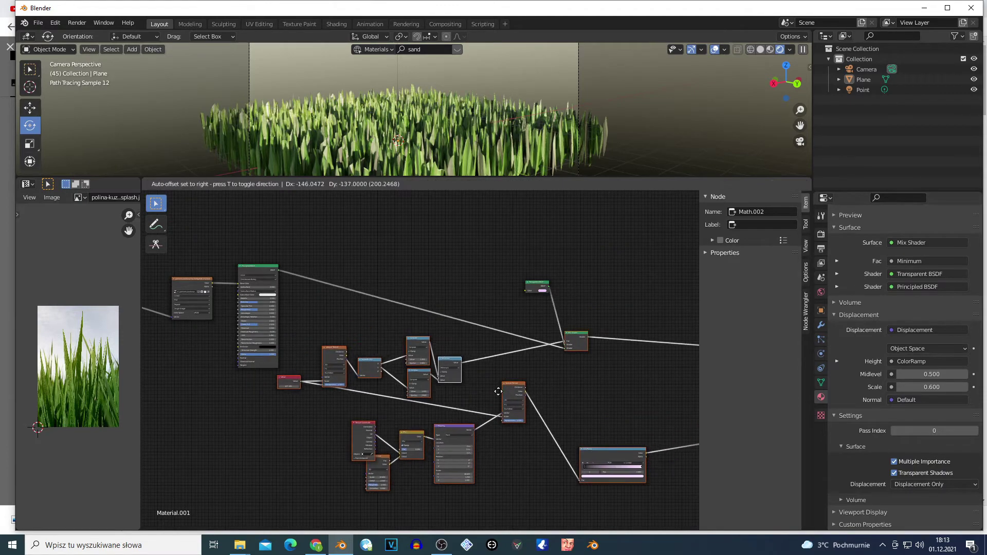
left_click(488, 393)
scroll(444, 383, "up", 3)
scroll(445, 382, "up", 6)
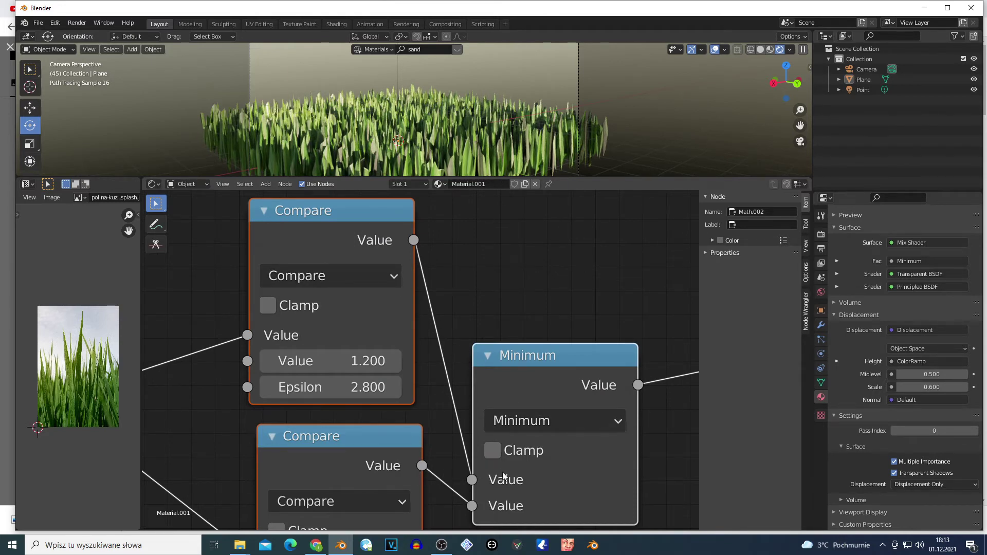
scroll(504, 475, "down", 6)
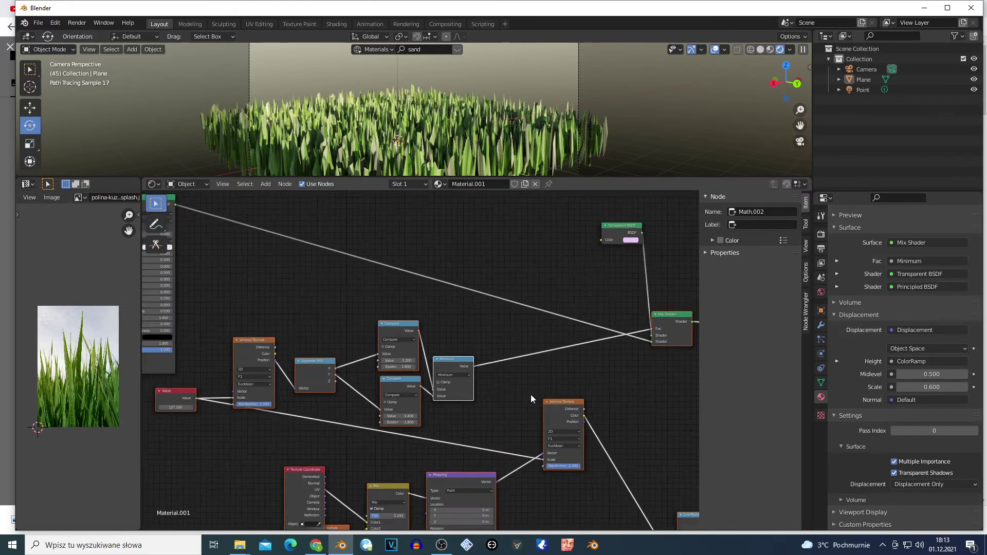
scroll(519, 391, "down", 2)
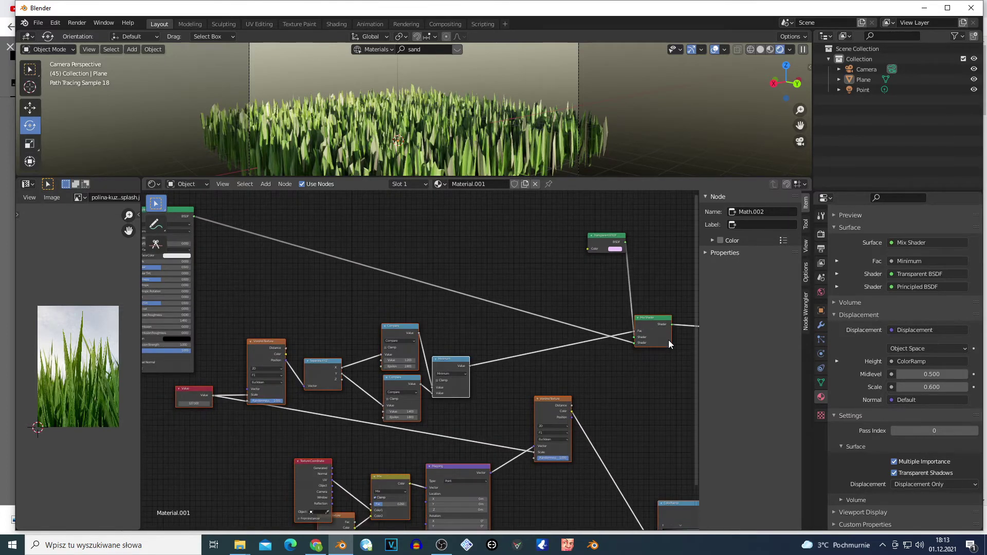
key("g")
left_click(592, 371)
scroll(593, 372, "up", 2)
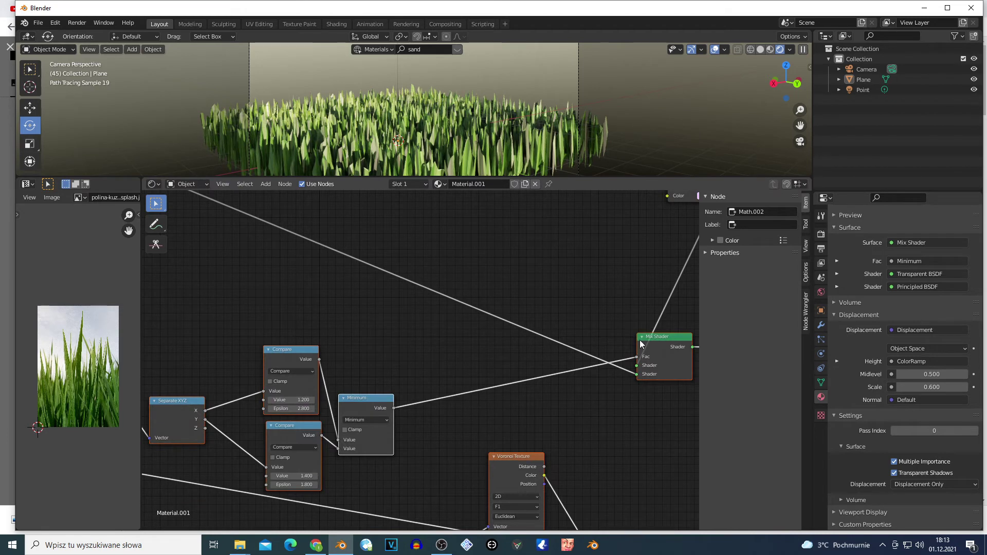
scroll(664, 356, "down", 3)
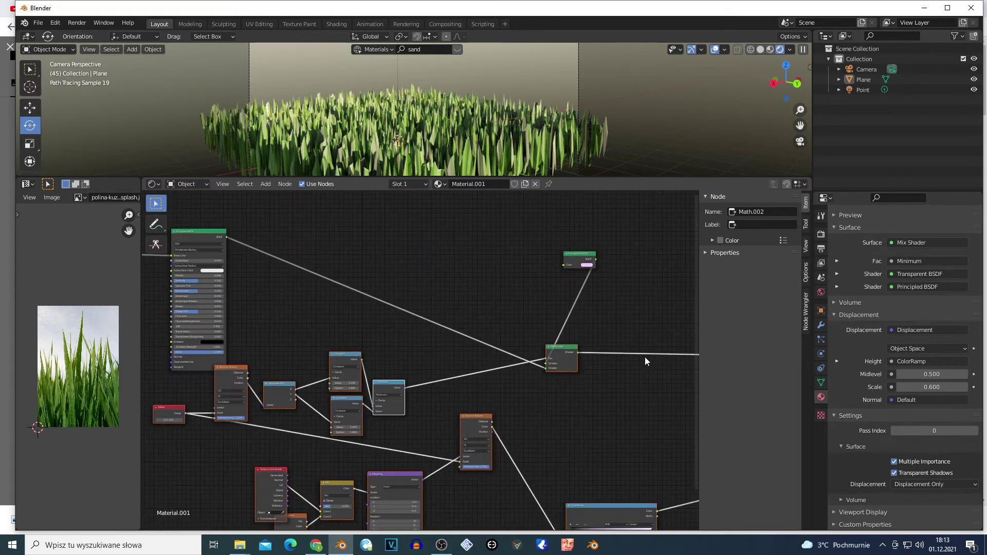
left_click_drag(217, 236, 285, 221)
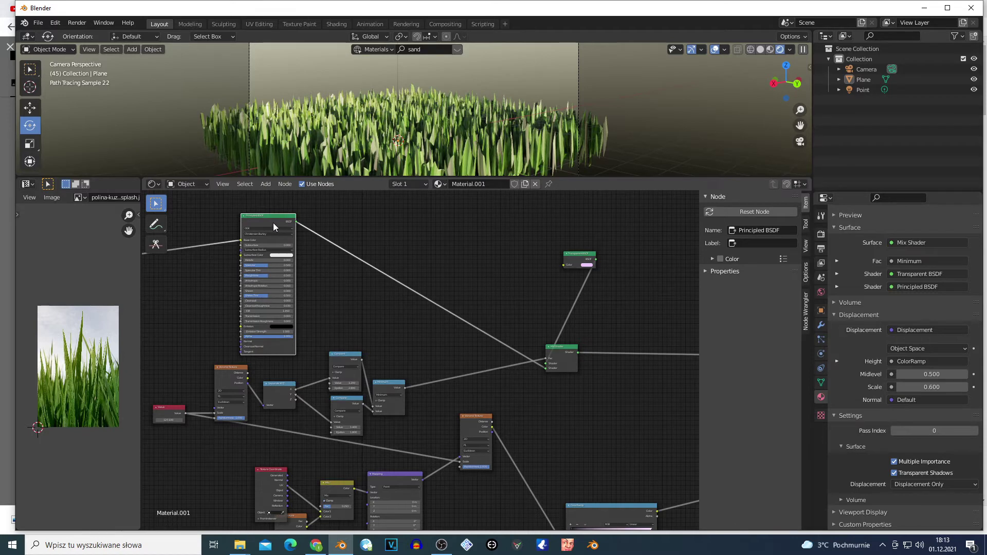
Duplicate the Transparent BSDF node with Shift+D and place the copy higher up.
left_click(579, 254)
key("shift+d")
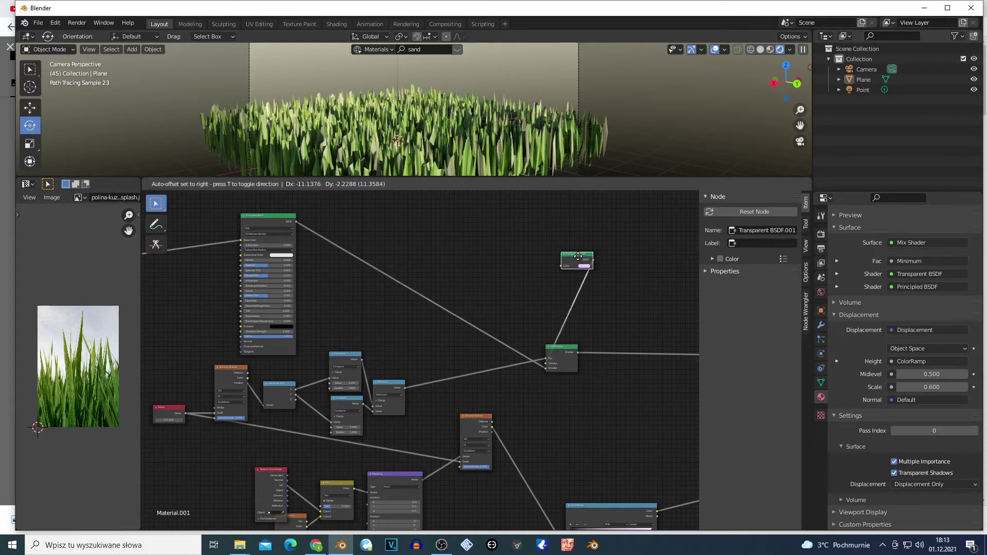
left_click(434, 354)
scroll(442, 360, "up", 4)
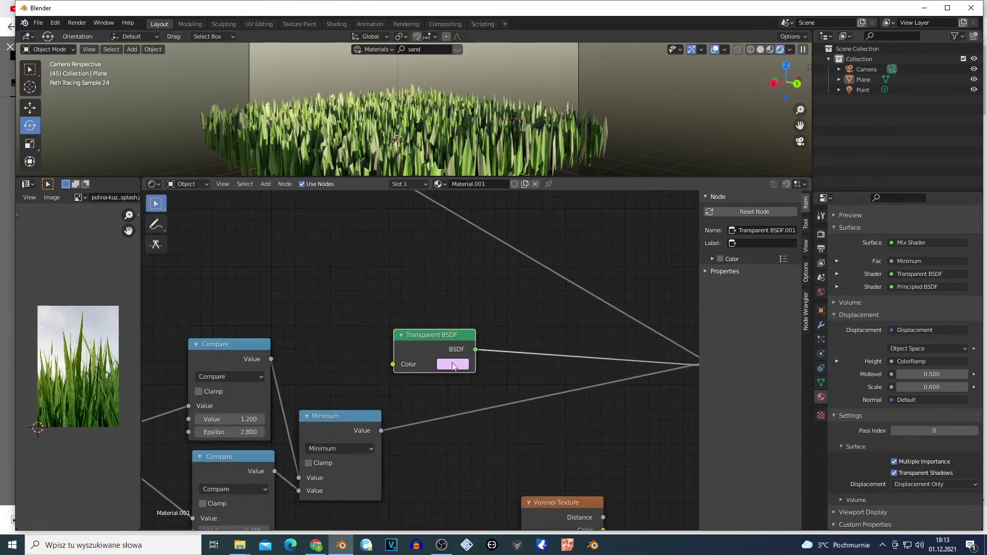
scroll(437, 357, "up", 3)
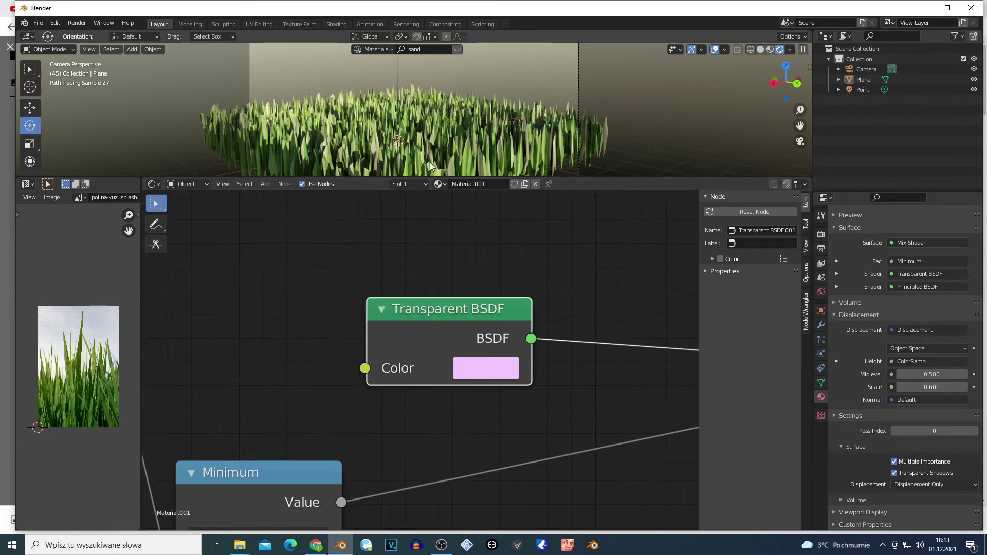
left_click_drag(443, 341, 442, 300)
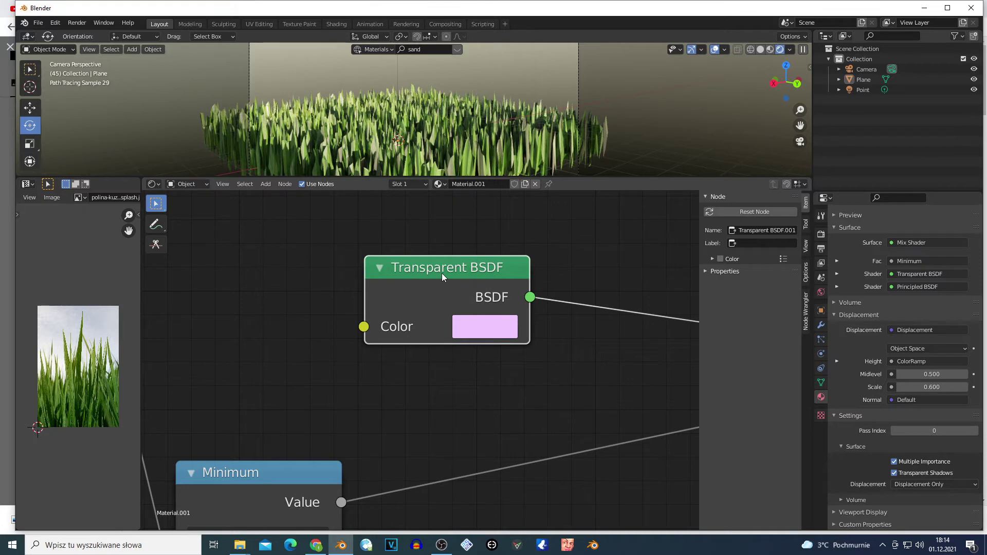
scroll(455, 266, "down", 3)
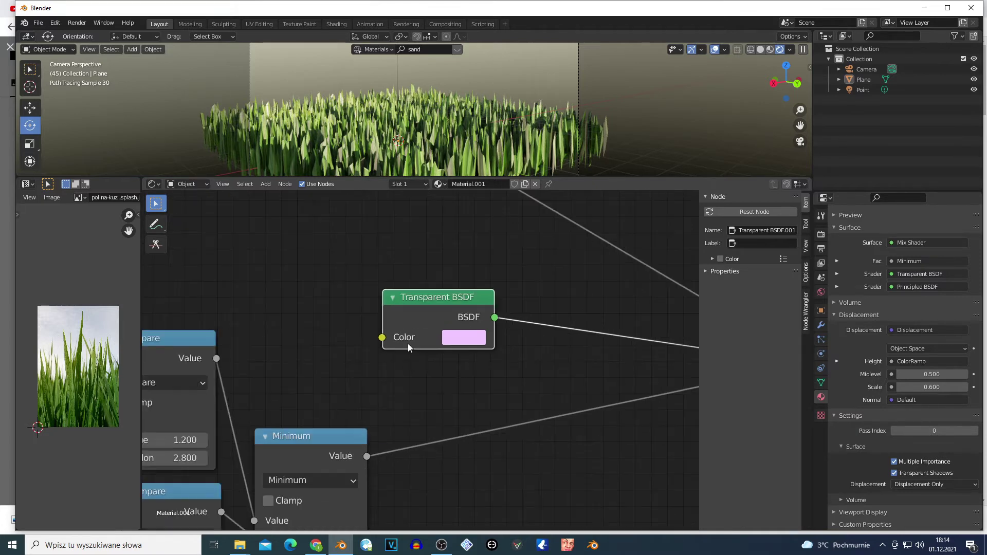
Move Minimum and the top Compare up-right, then raise the top Compare Value from 1.200 to 2.500.
left_click_drag(342, 438, 440, 403)
scroll(206, 374, "down", 2)
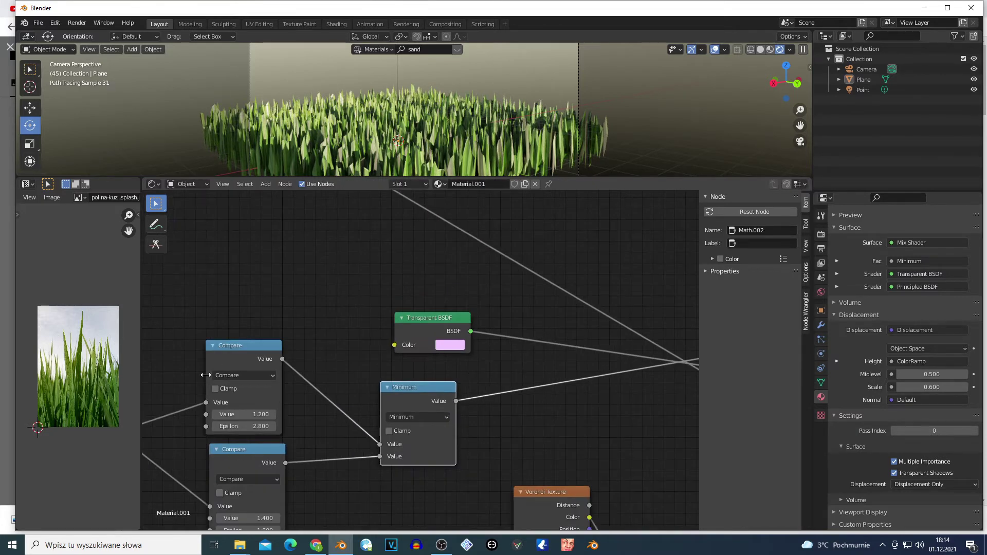
left_click_drag(224, 355, 279, 318)
scroll(252, 428, "up", 2)
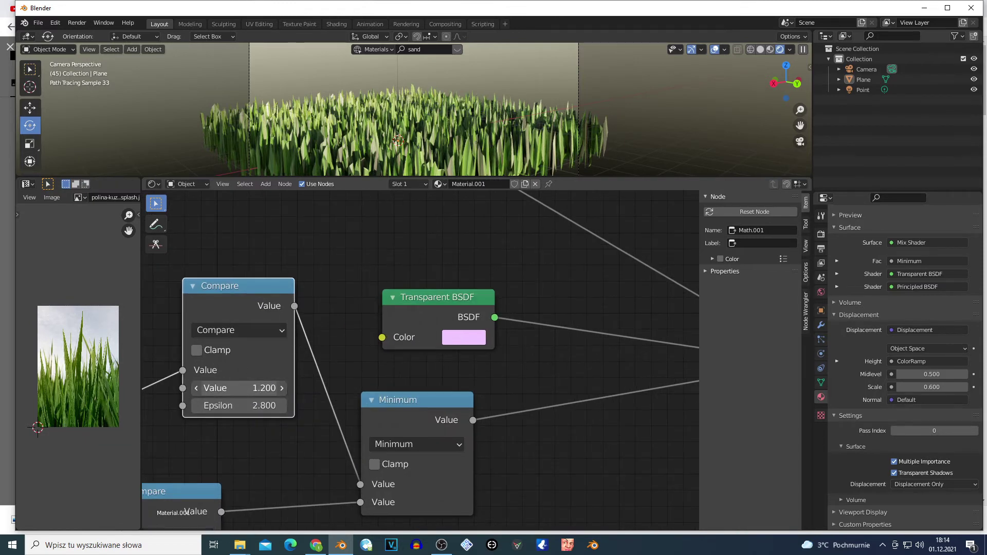
mouse_move(255, 388)
left_mouse_down()
mouse_move(278, 388)
mouse_move(261, 388)
left_mouse_up()
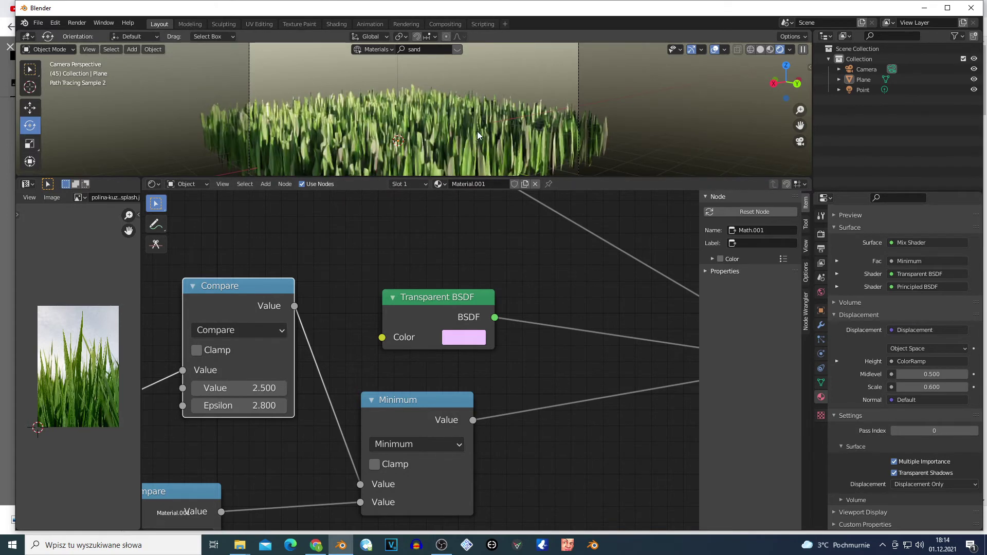
scroll(540, 360, "down", 5)
Move the Displacement node up-left and the Material Output node left.
scroll(612, 408, "down", 4)
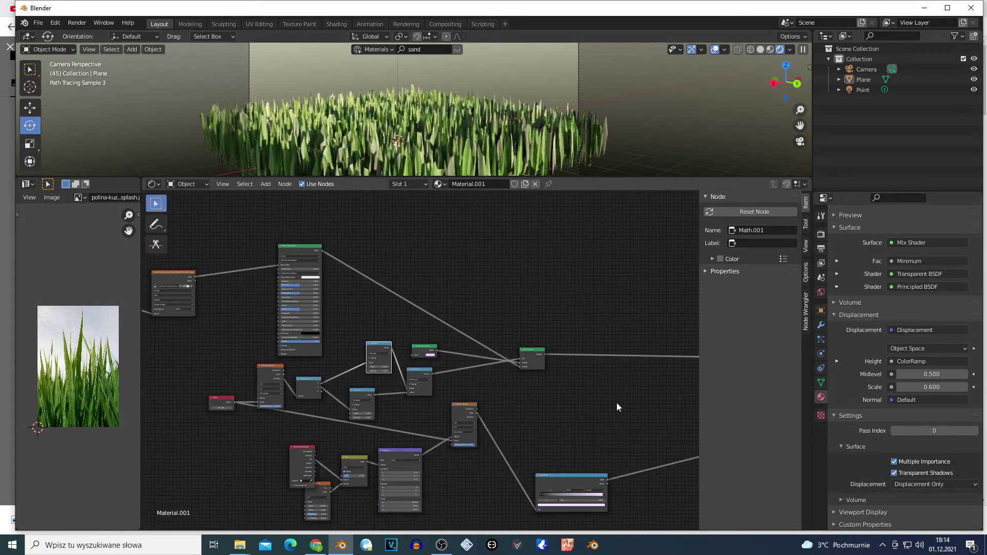
left_click_drag(635, 411, 591, 392)
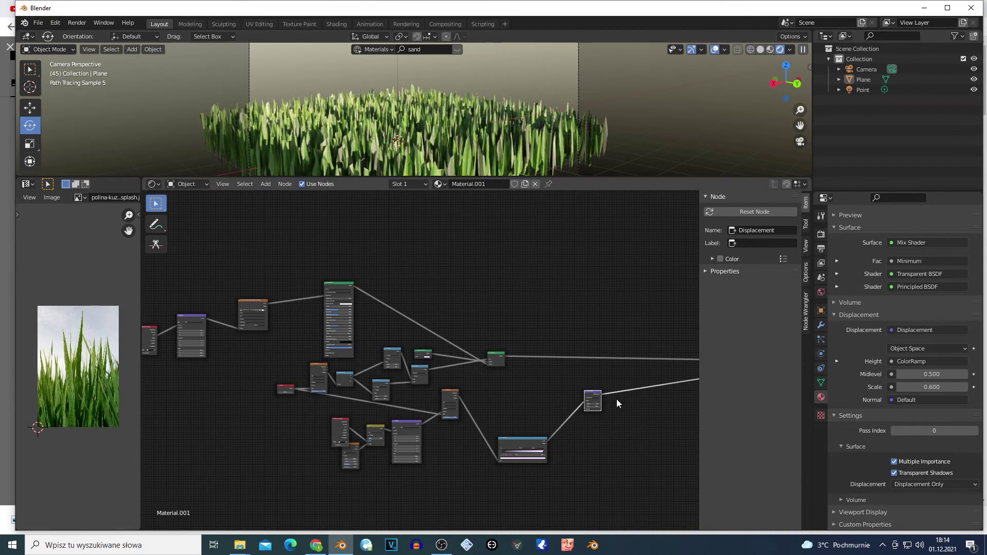
scroll(617, 404, "up", 2)
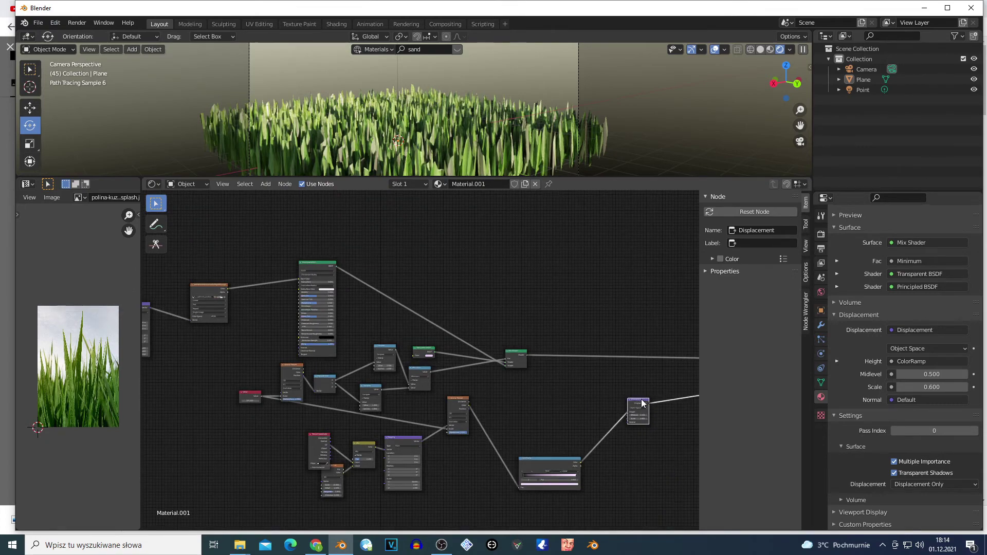
scroll(504, 367, "down", 2)
left_click(496, 357)
scroll(494, 360, "down", 2)
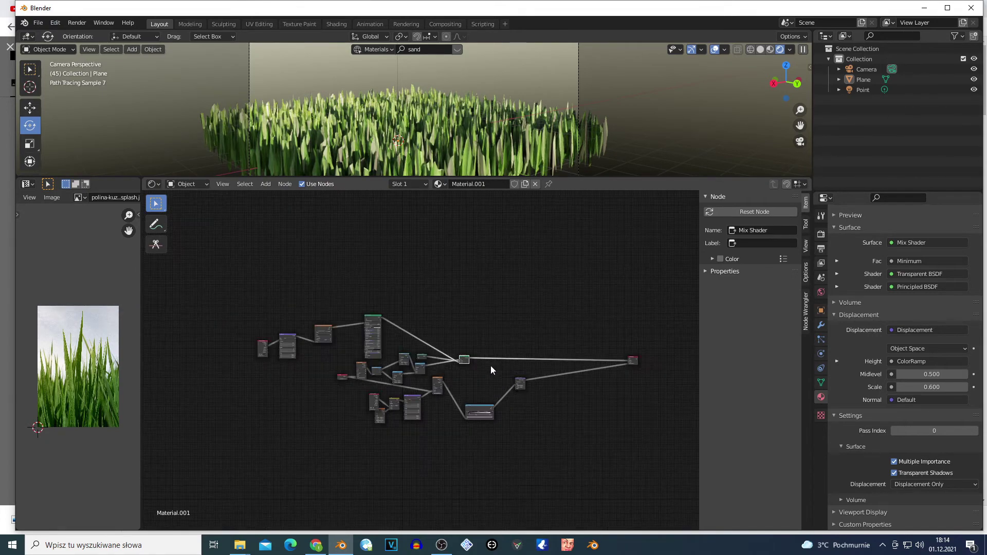
left_click_drag(631, 362, 523, 354)
scroll(540, 353, "up", 2)
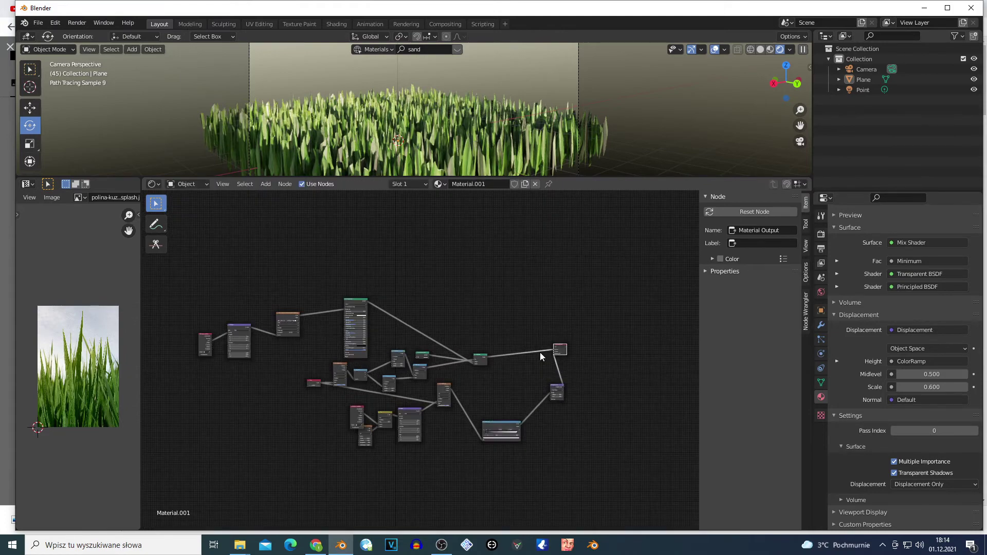
scroll(555, 366, "up", 2)
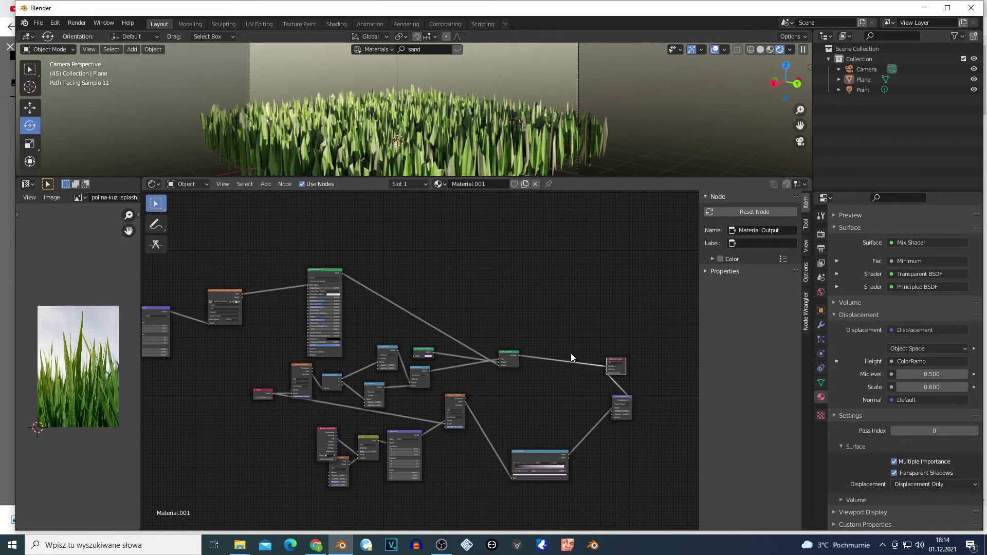
Bring the ColorRamp up beside Displacement and shift Texture Coordinate further left.
left_click_drag(625, 405, 579, 391)
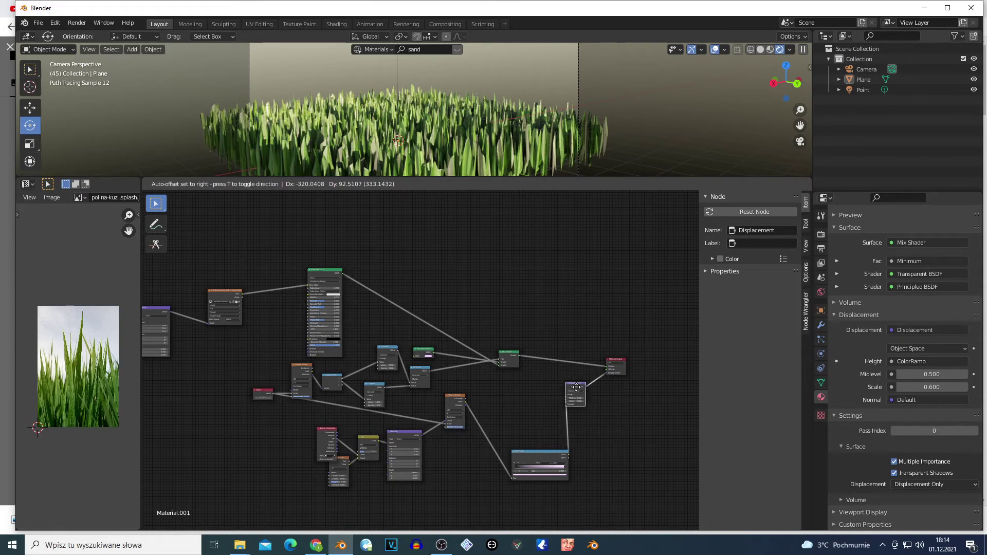
left_click(544, 455)
left_click_drag(543, 454, 510, 404)
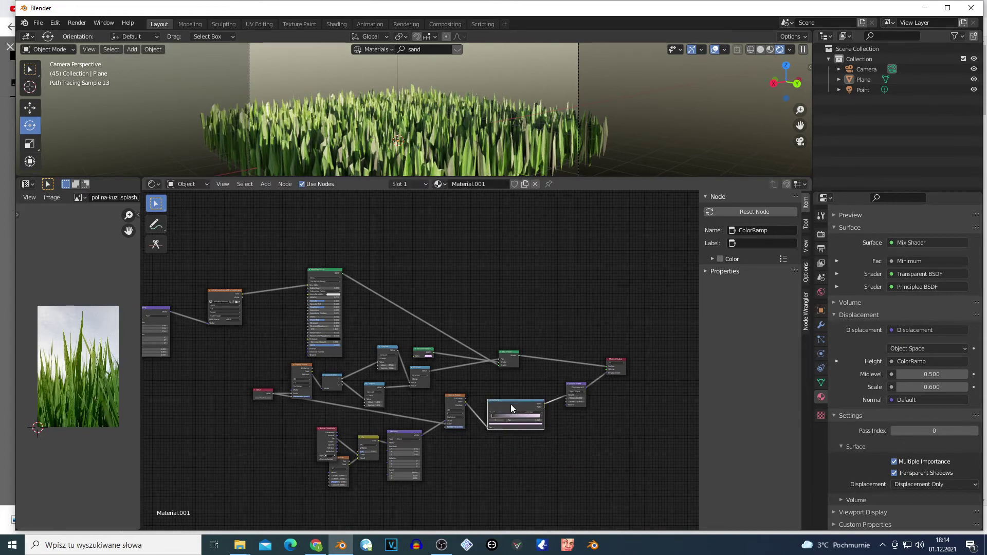
left_click_drag(317, 441, 260, 445)
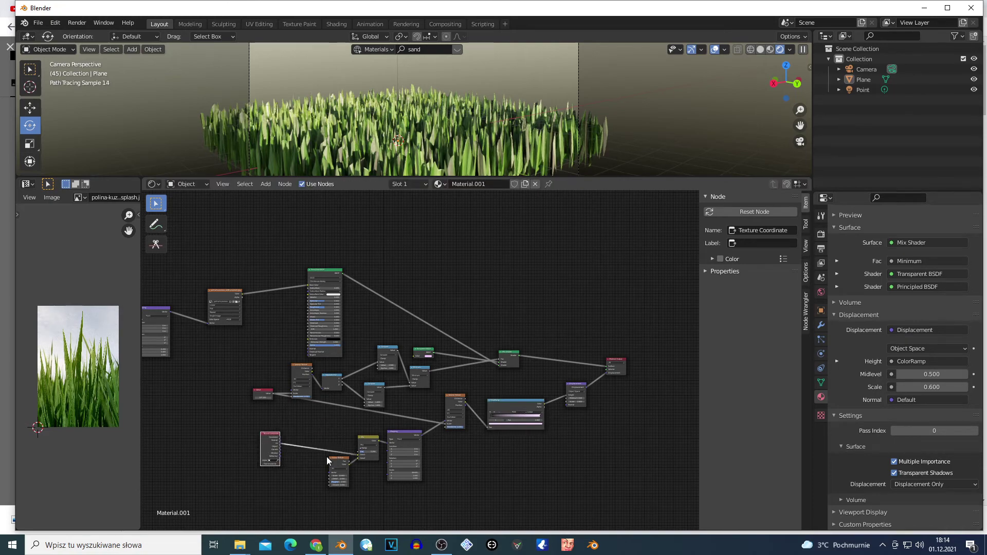
scroll(309, 369, "down", 2)
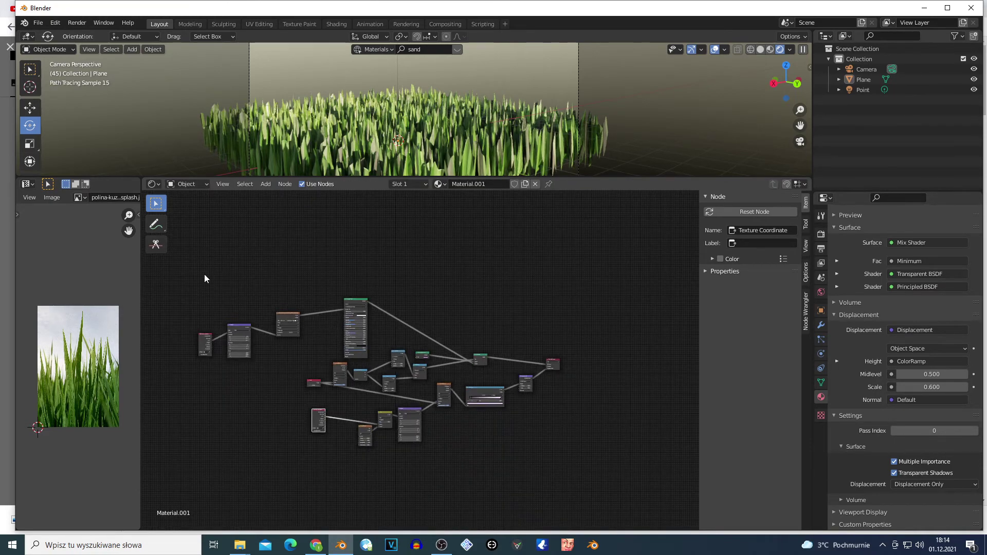
Box-select every node and shift the whole tree right and up.
left_click_drag(180, 277, 724, 456)
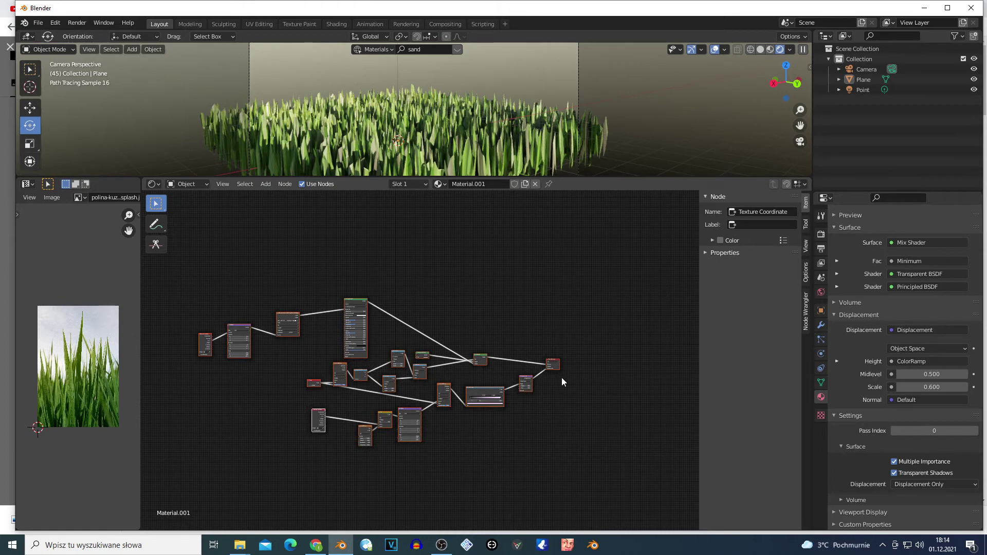
left_click_drag(557, 368, 618, 348)
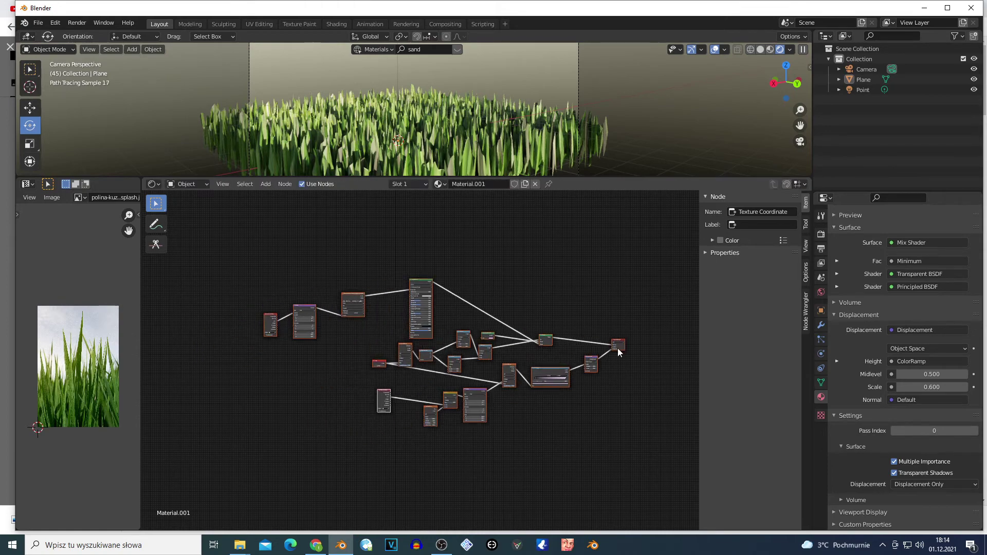
scroll(612, 347, "up", 1)
scroll(612, 348, "up", 1)
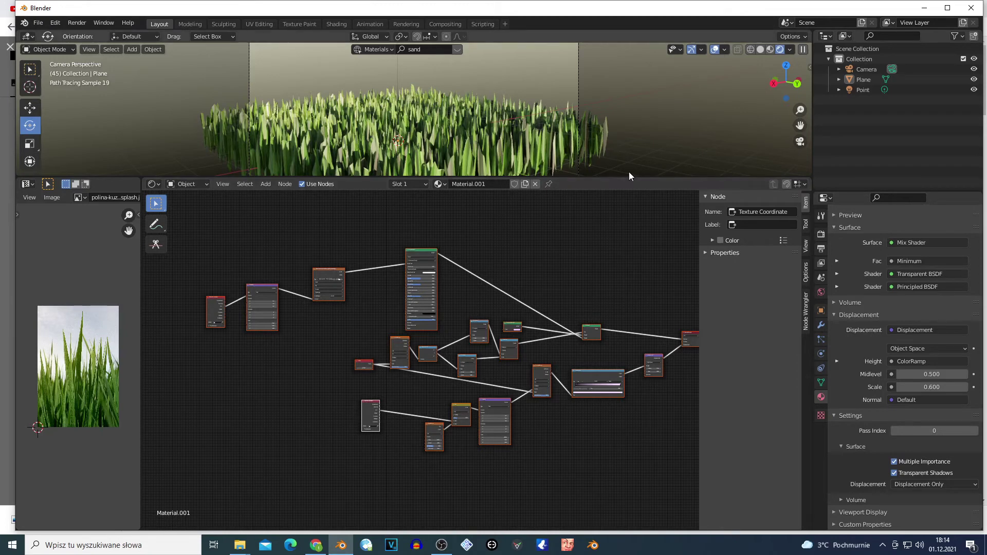
Lower the viewport/Shader Editor border, nudge the nodes up-left, and reselect the whole tree.
left_click_drag(627, 179, 621, 231)
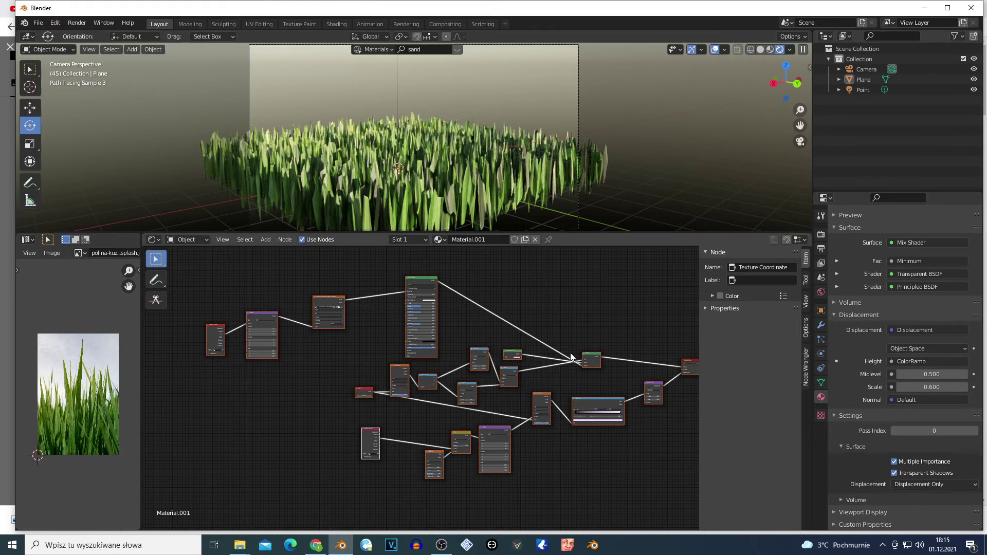
scroll(593, 345, "up", 5)
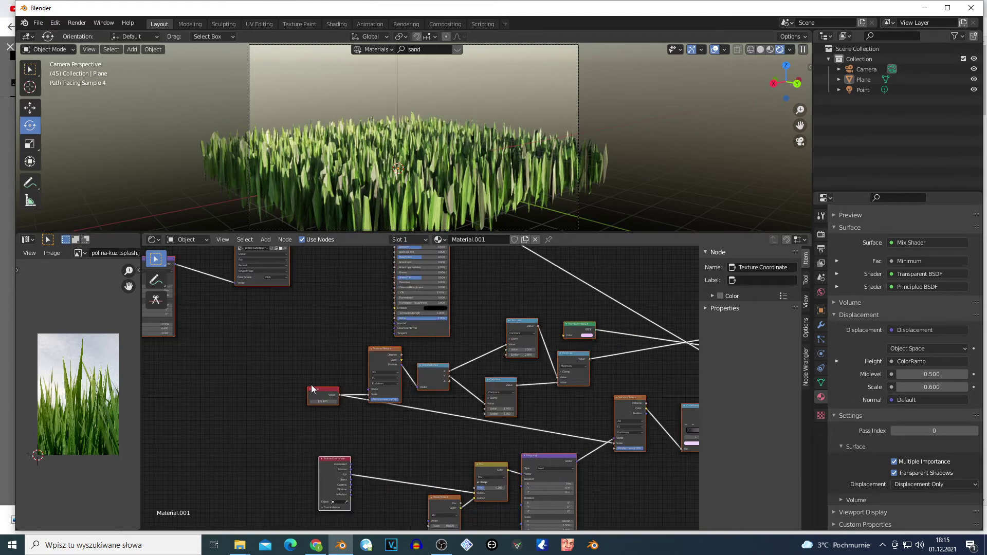
left_click_drag(322, 389, 309, 383)
scroll(430, 334, "down", 5)
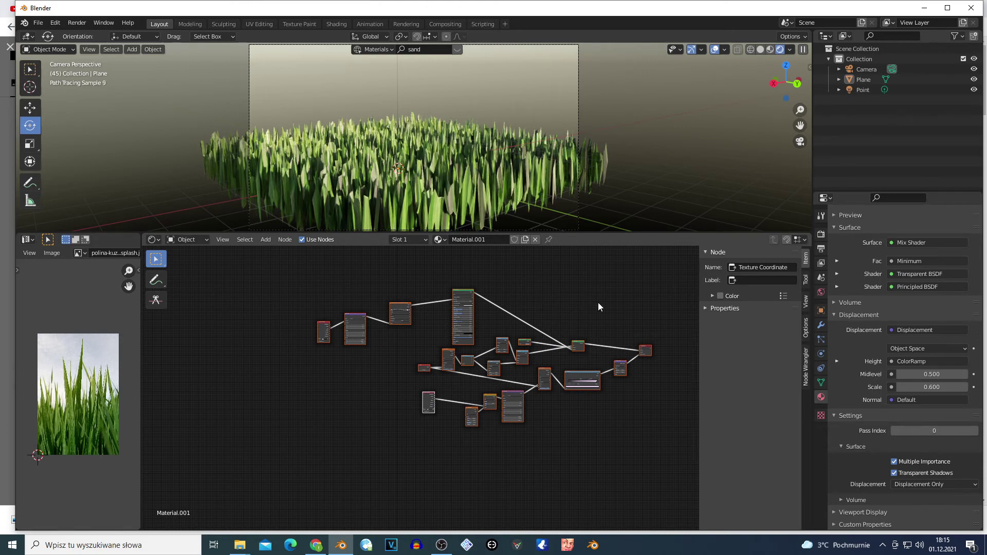
left_click(270, 304)
left_click_drag(283, 263, 628, 430)
Save the scene under the new name GRZASS.blend.
left_click(33, 24)
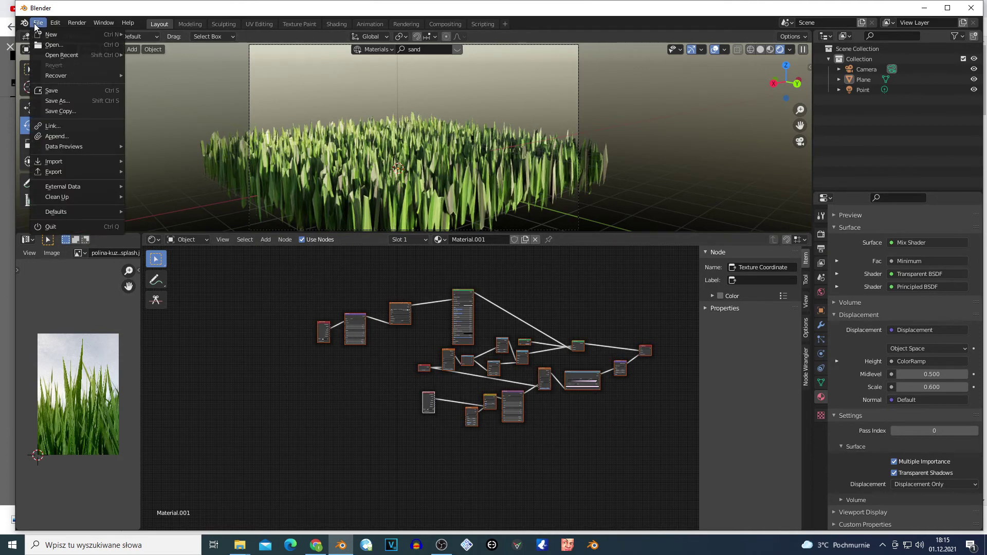
left_click(58, 101)
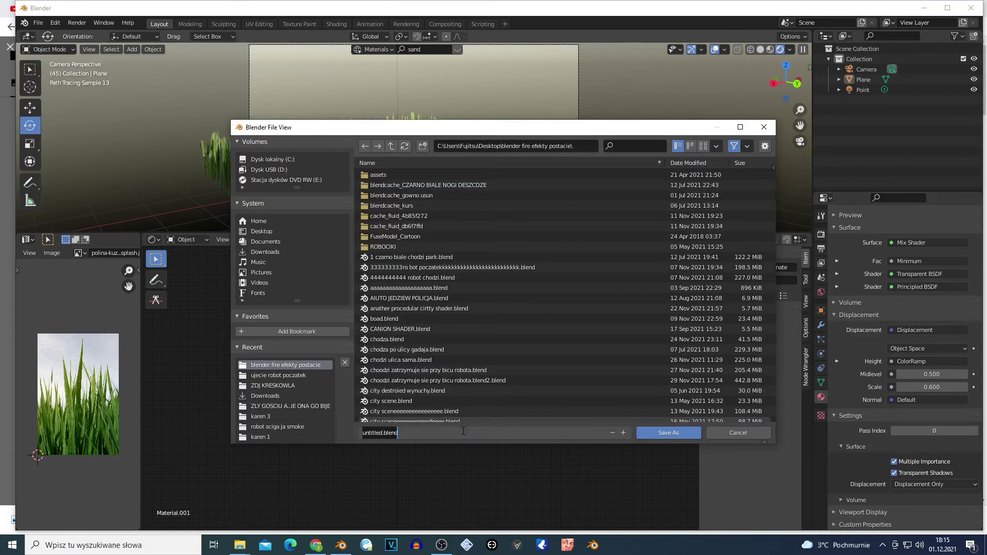
type("GRZASS")
left_click(665, 436)
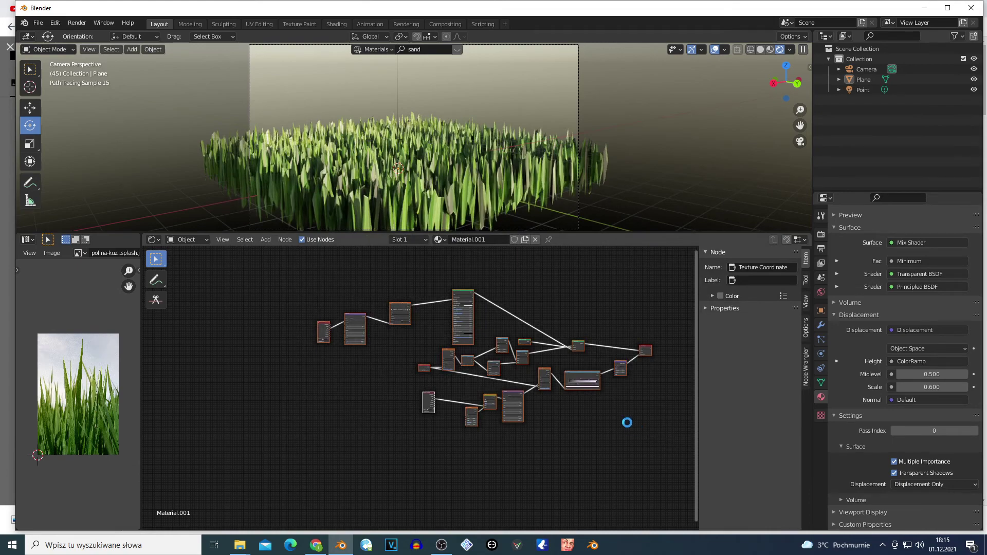
Open PROVRFULASR STERS.blend from File > Open Recent.
left_click(44, 24)
mouse_move(56, 56)
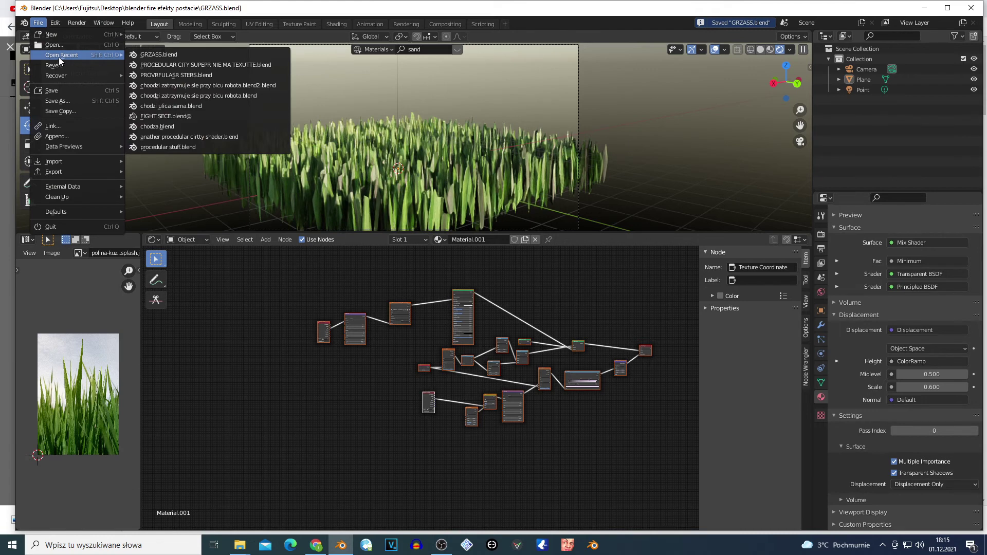
left_click(177, 74)
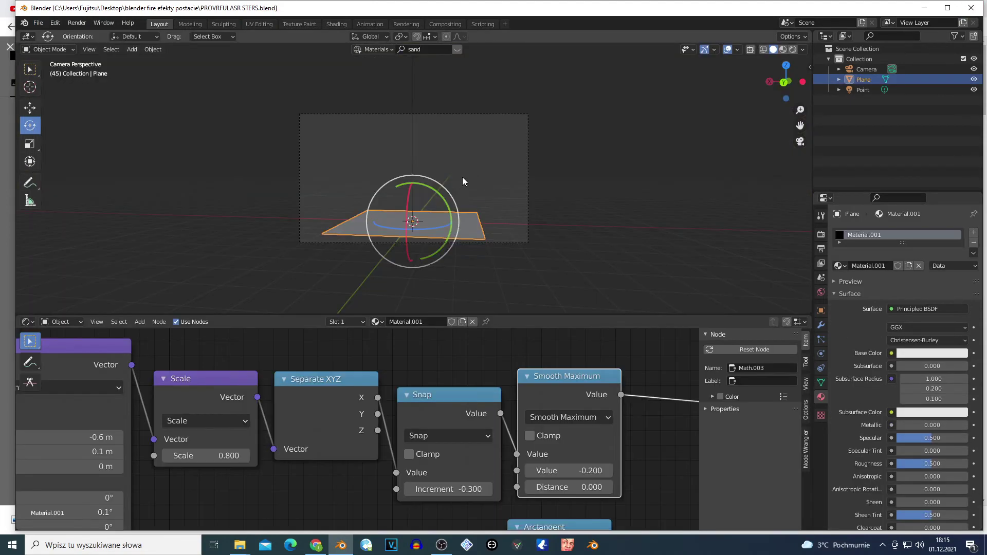
Reposition the Texture Coordinate and Mapping nodes at the start of the staircase chain.
scroll(722, 263, "down", 3)
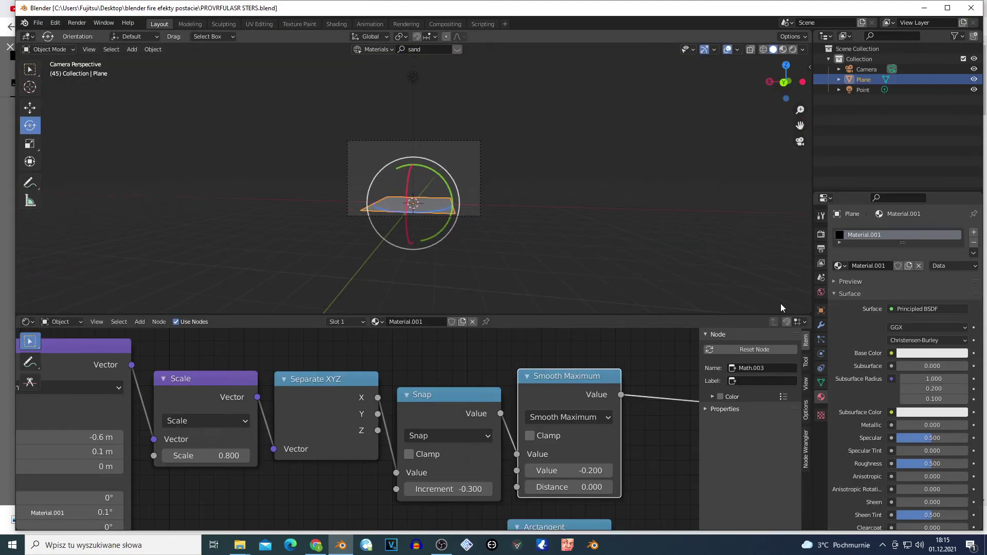
scroll(353, 433, "down", 6)
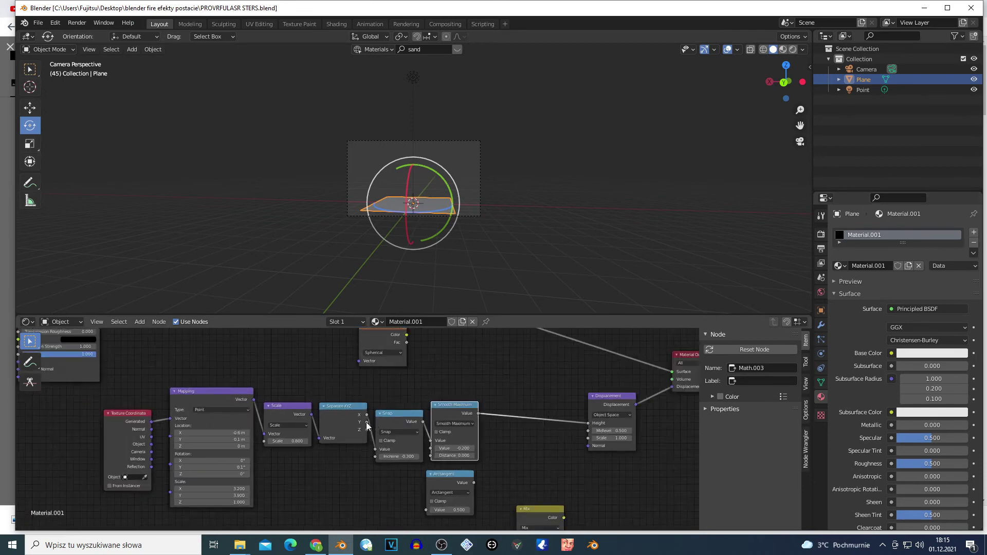
scroll(353, 433, "up", 5)
left_click_drag(135, 451, 136, 436)
left_click_drag(203, 399, 224, 400)
scroll(224, 400, "up", 2)
left_click_drag(160, 387, 151, 391)
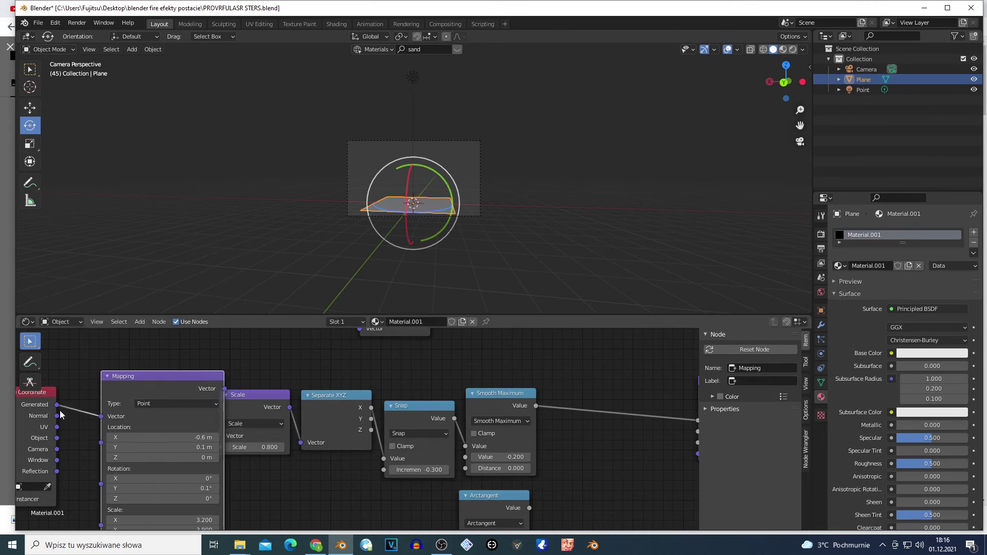
Space Scale, Separate XYZ, Snap and Smooth Maximum out in one tidy row.
left_click_drag(278, 403, 289, 391)
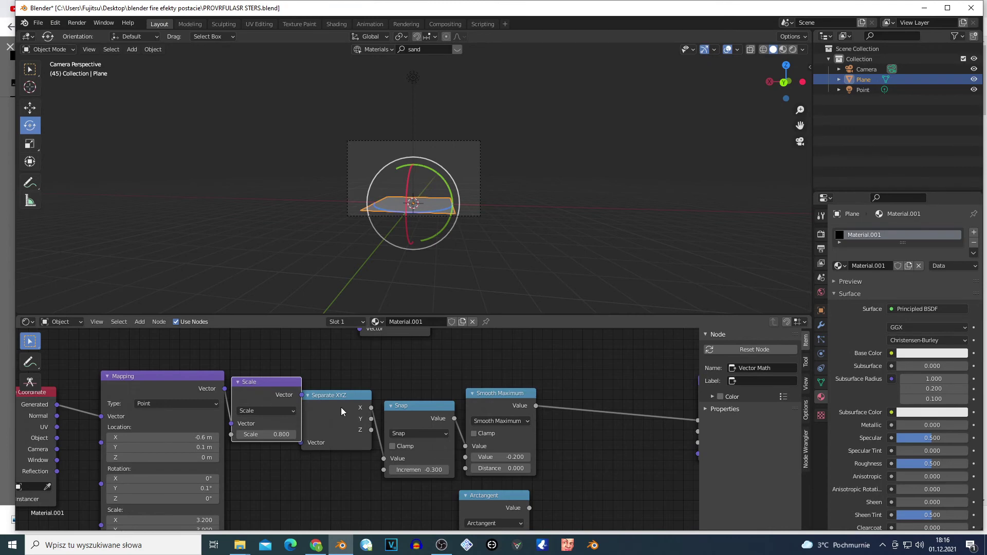
mouse_move(341, 411)
left_mouse_down()
mouse_move(361, 390)
mouse_move(331, 409)
left_mouse_up()
scroll(250, 415, "up", 2)
left_click_drag(418, 415, 433, 385)
left_click_drag(541, 391, 585, 368)
scroll(461, 404, "up", 1)
scroll(461, 404, "up", 1)
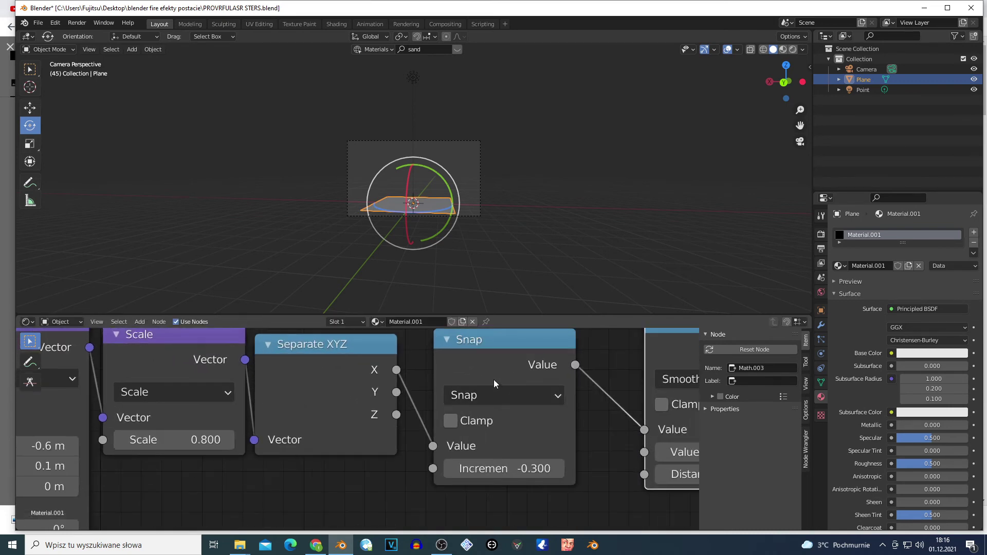
scroll(366, 406, "down", 5)
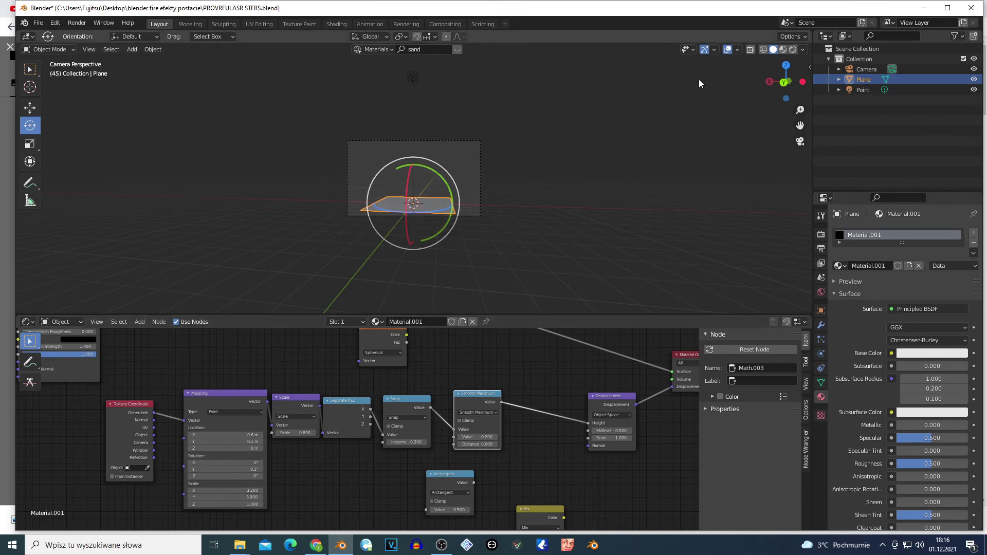
Switch the viewport to Rendered shading and raise Scale to 0.900.
left_click(792, 50)
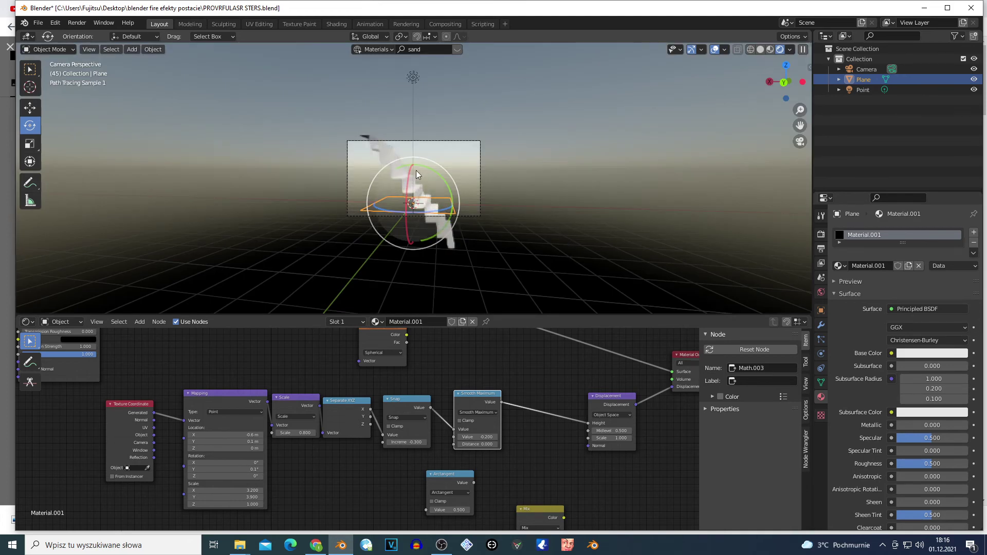
scroll(417, 231, "up", 2)
scroll(415, 236, "up", 1)
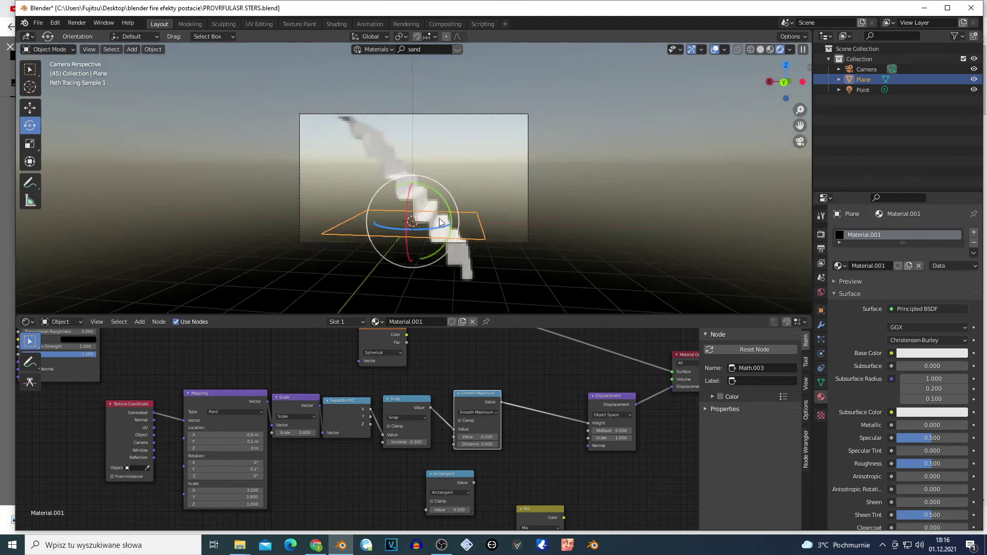
scroll(217, 471, "up", 3)
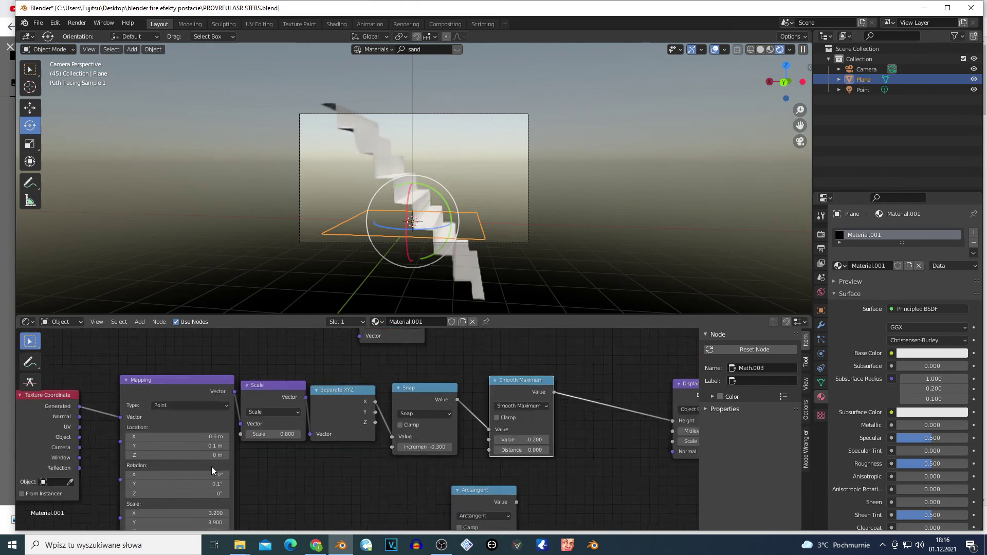
scroll(217, 471, "up", 1)
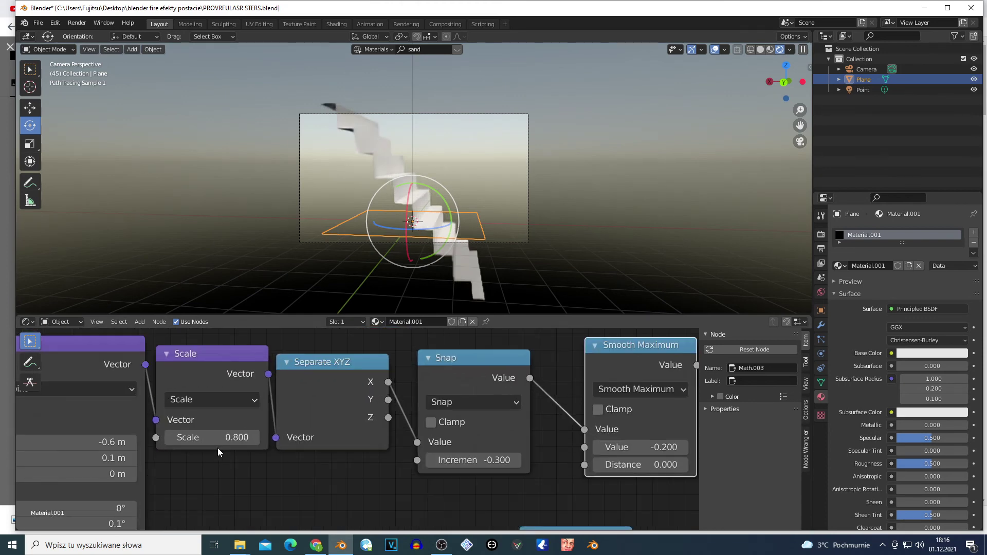
left_click(254, 437)
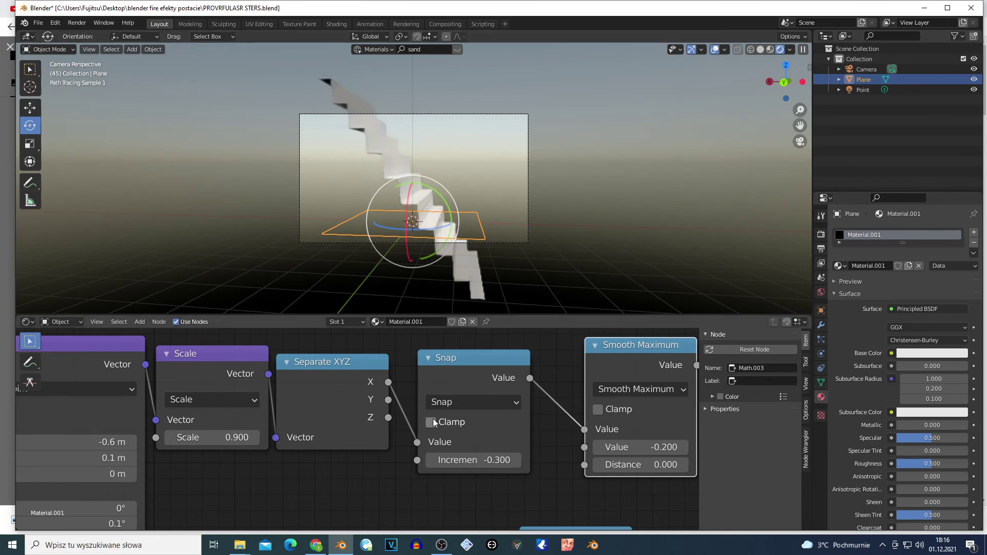
Change the Snap node increment from -0.300 to -0.100.
left_click(516, 461)
left_click(517, 460)
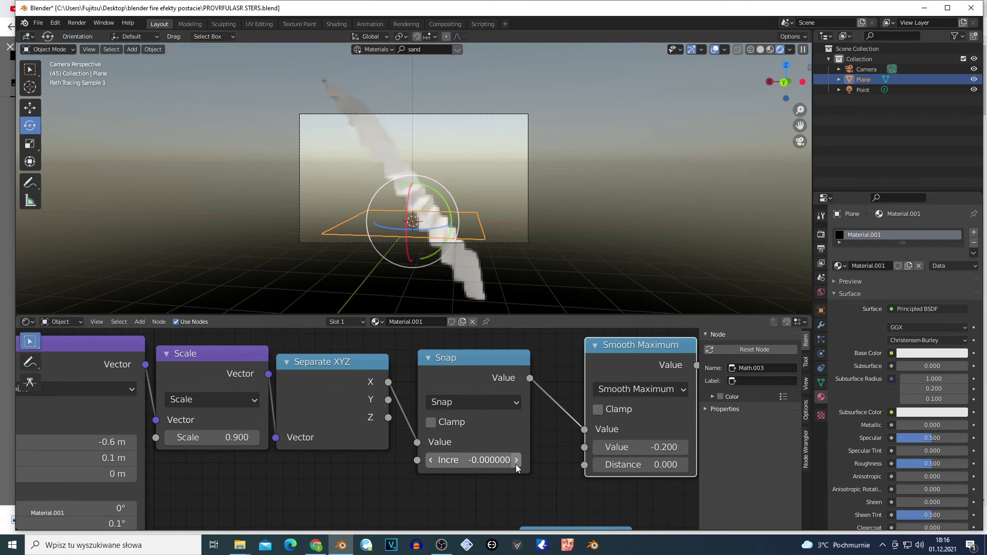
left_click(431, 461)
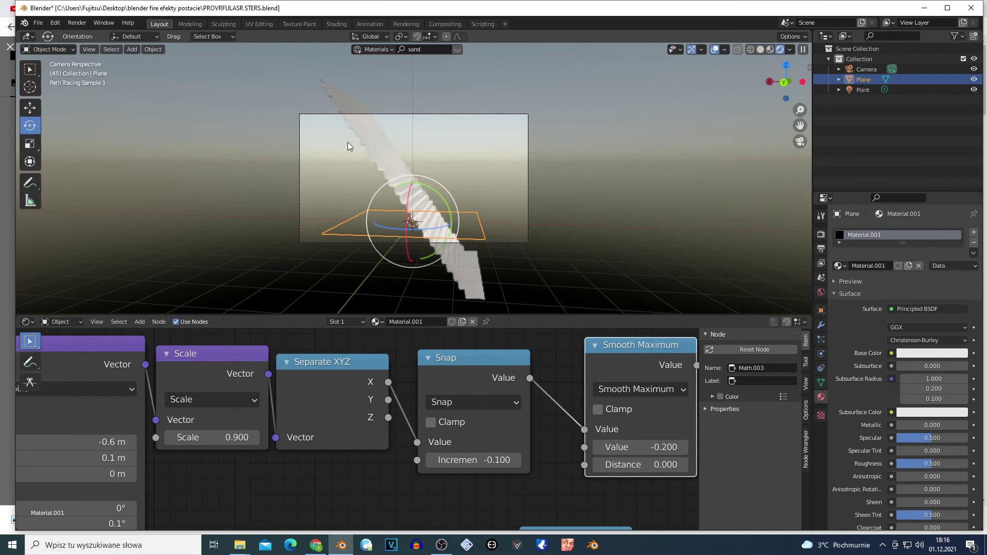
scroll(349, 147, "down", 3)
scroll(186, 447, "down", 3)
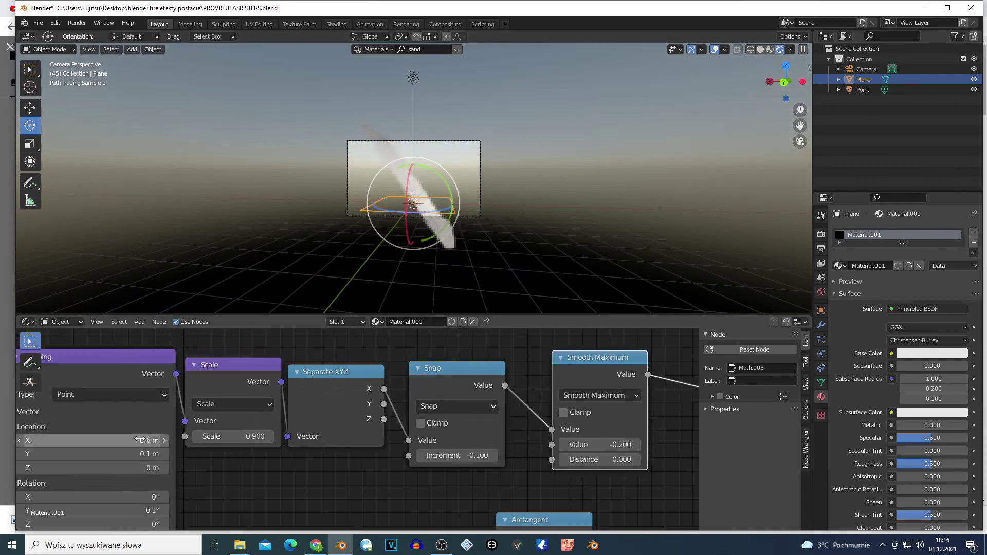
Inspect the Texture Coordinate, Snap and Separate XYZ nodes, keeping Snap as the operation.
left_click(94, 413)
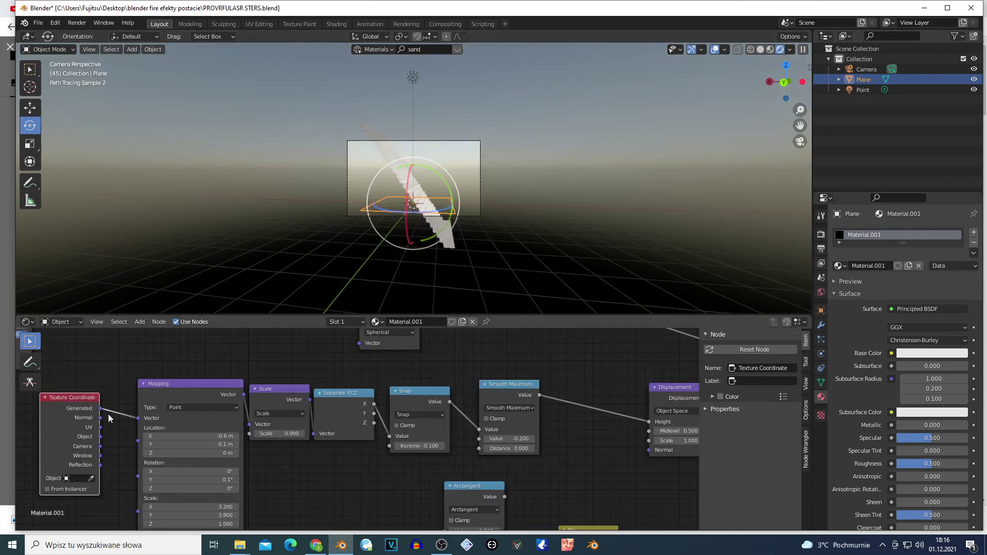
scroll(109, 417, "up", 4)
left_click(507, 366)
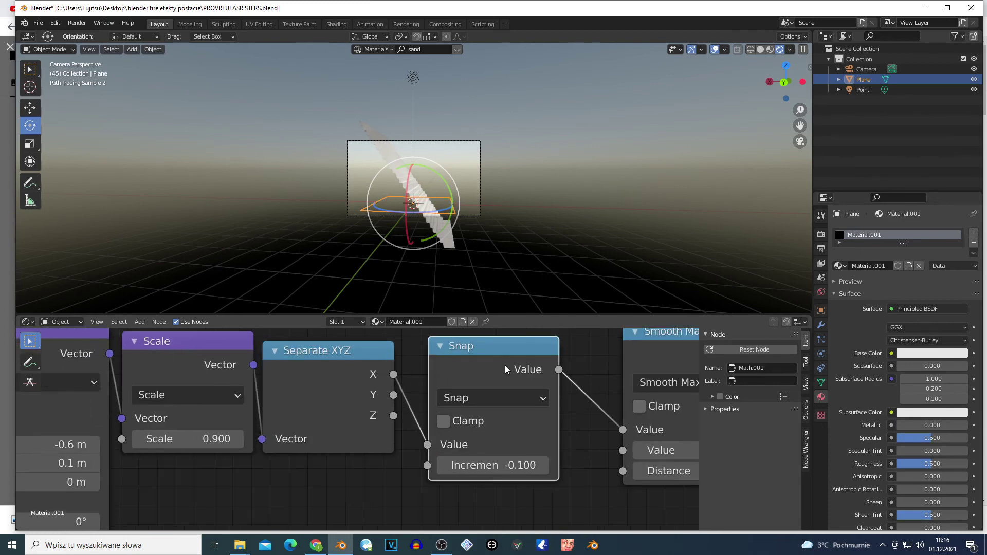
left_click(387, 390)
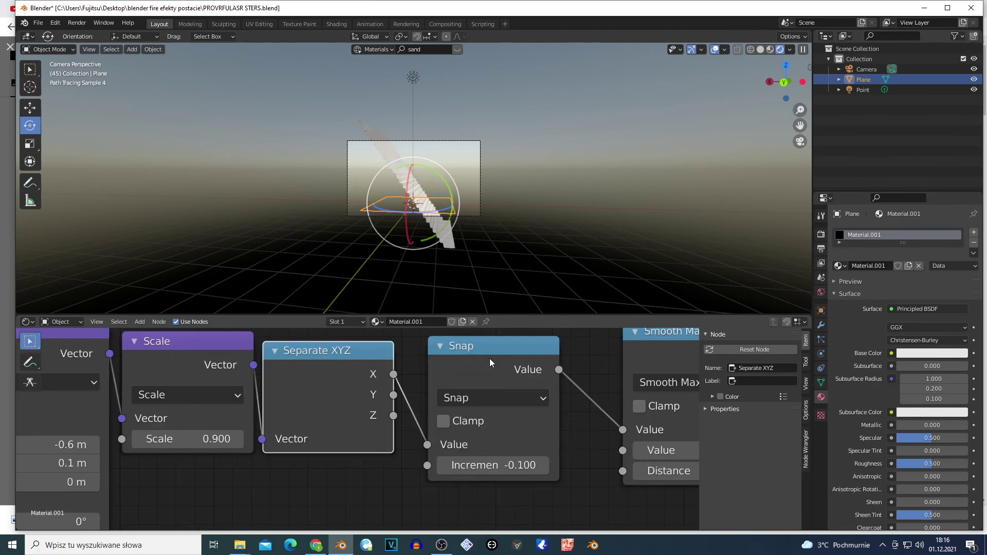
left_click(496, 399)
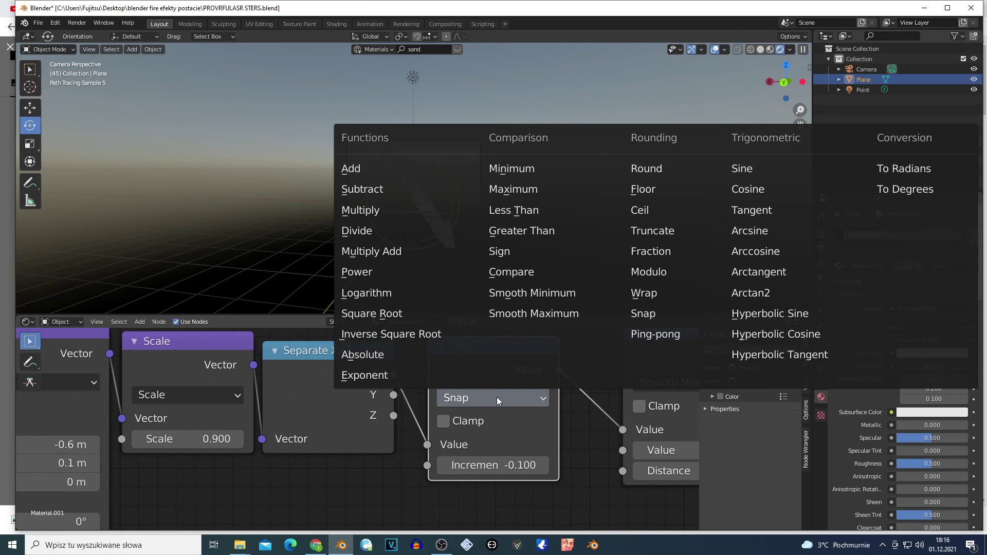
left_click(497, 397)
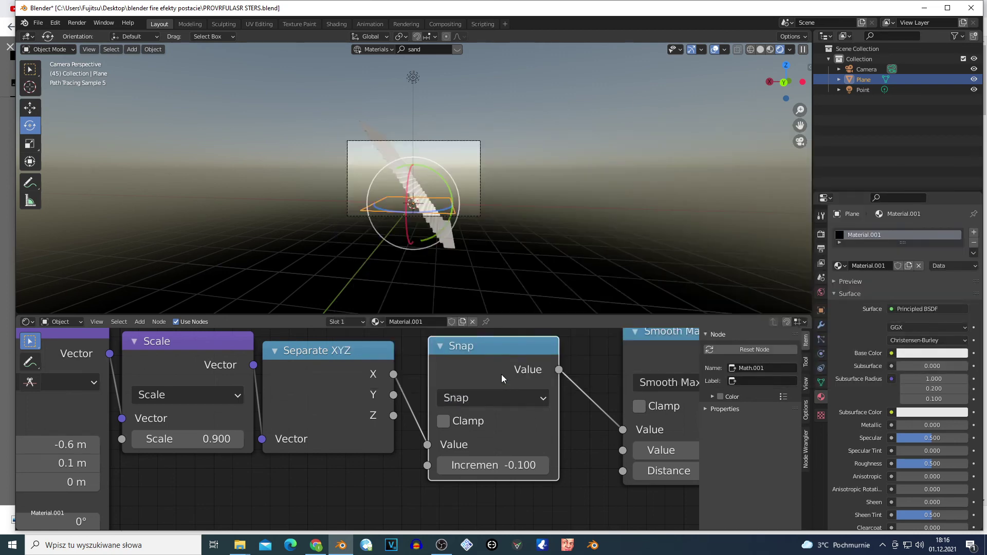
Shift the Smooth Maximum node left and raise its Value from -0.200 to 0.700.
scroll(501, 374, "down", 2)
scroll(507, 391, "up", 2)
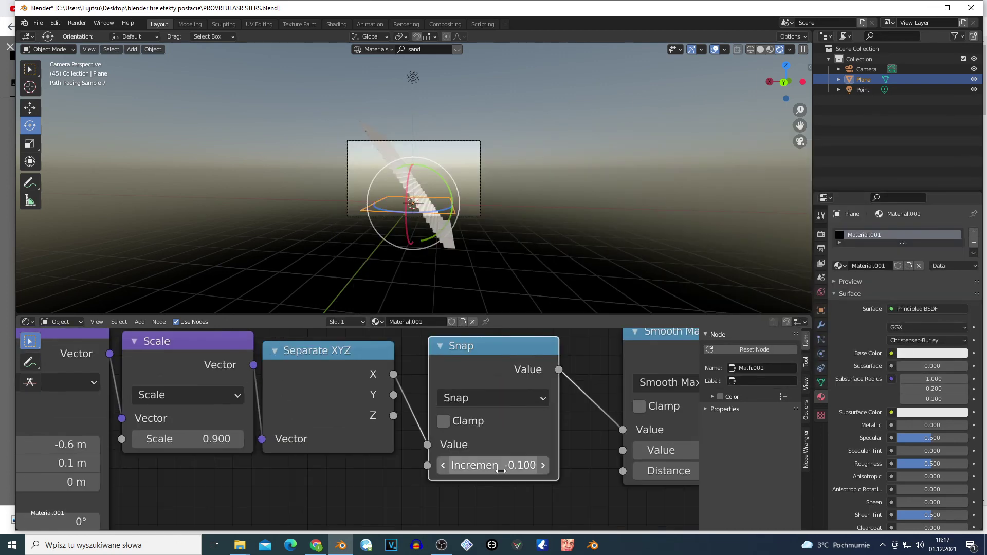
scroll(509, 478, "down", 2)
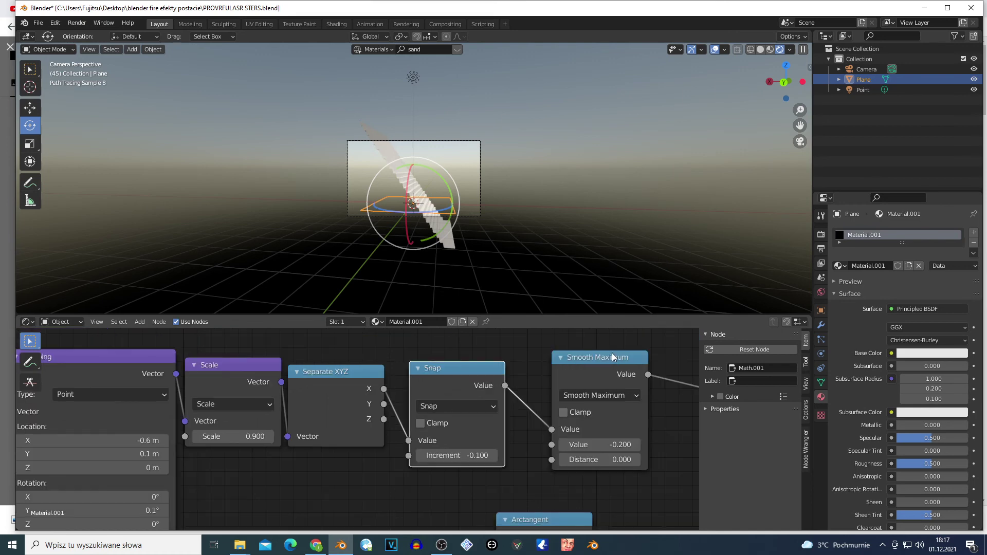
left_click_drag(610, 414, 590, 414)
scroll(590, 414, "up", 1)
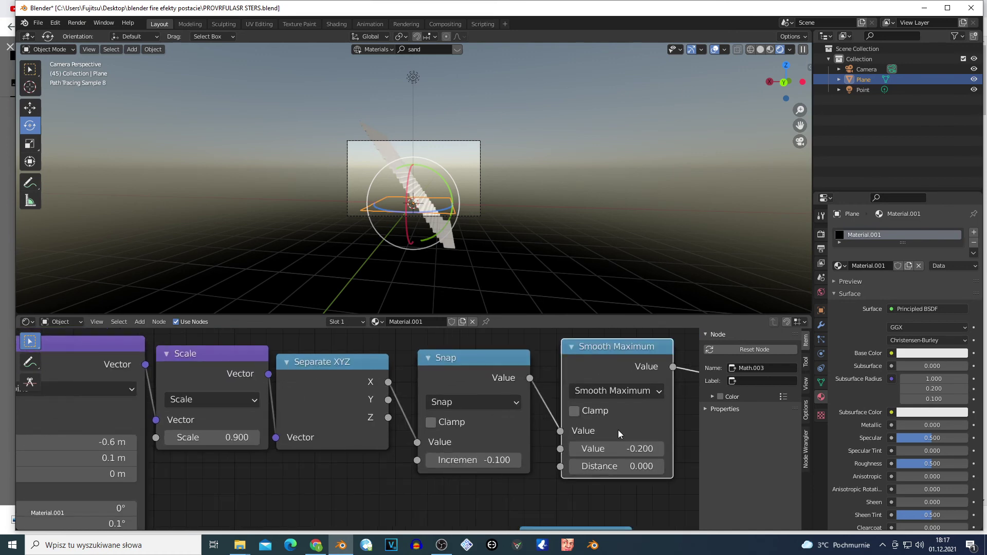
left_click_drag(636, 385, 616, 381)
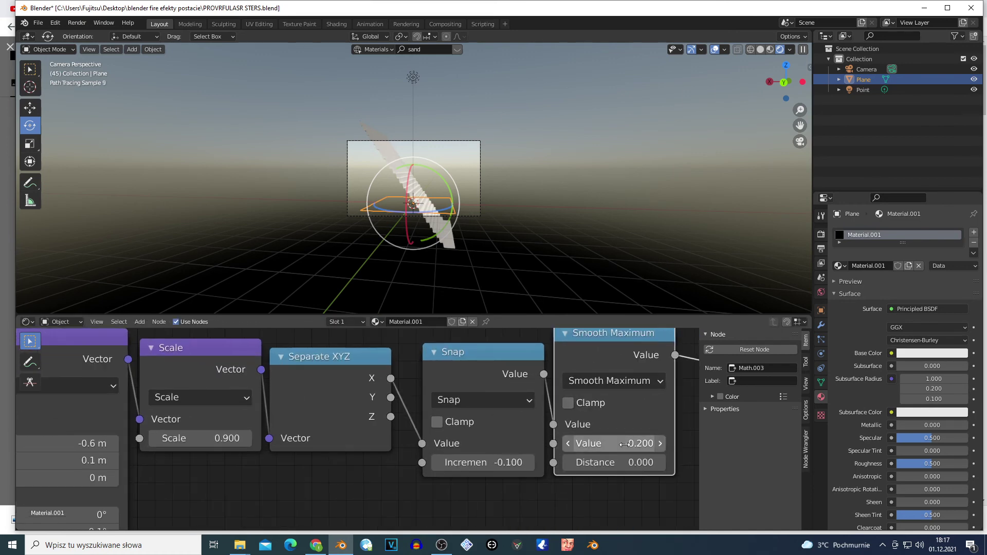
scroll(622, 427, "up", 1)
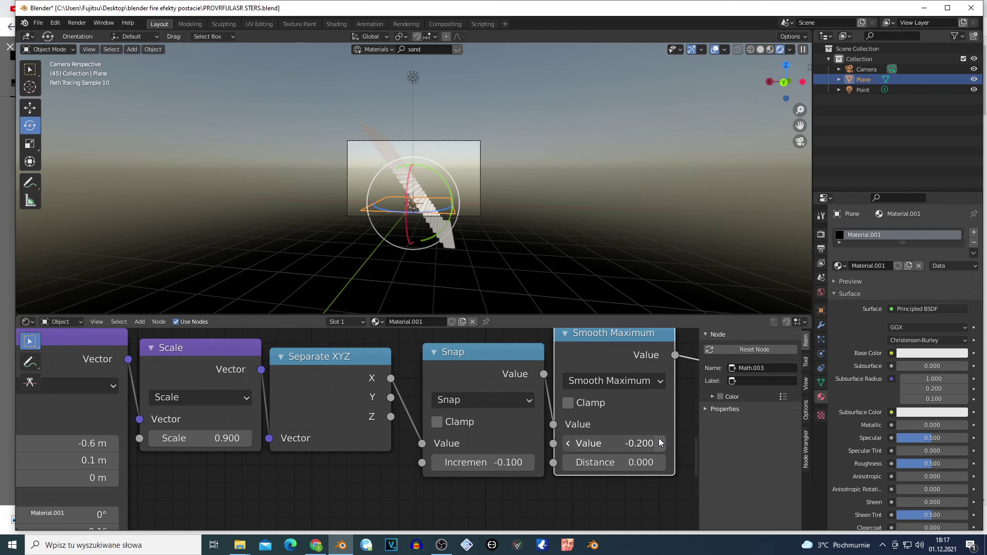
left_click_drag(617, 443, 689, 443)
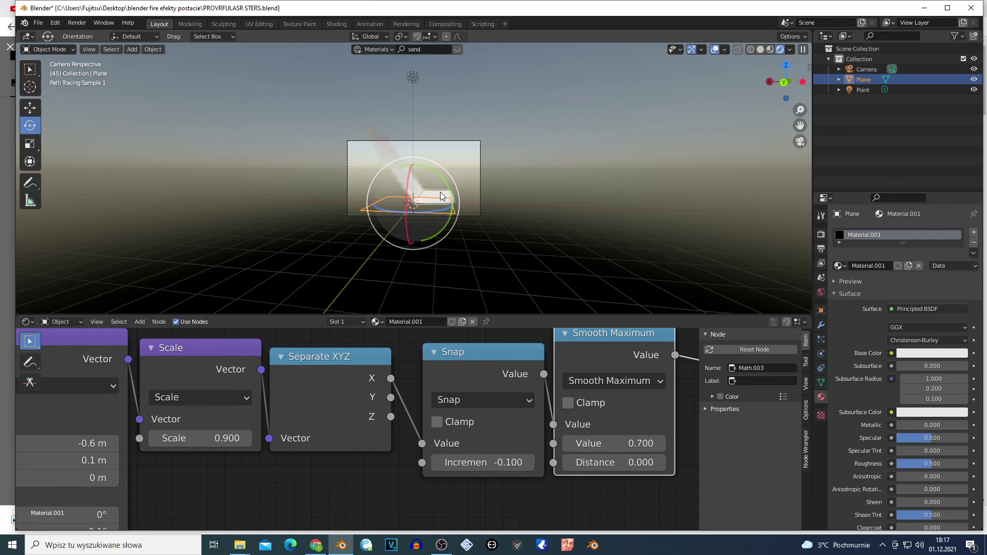
Lower the Smooth Maximum Value to 0.600, then inspect the Displacement and Scale nodes.
scroll(460, 206, "up", 3)
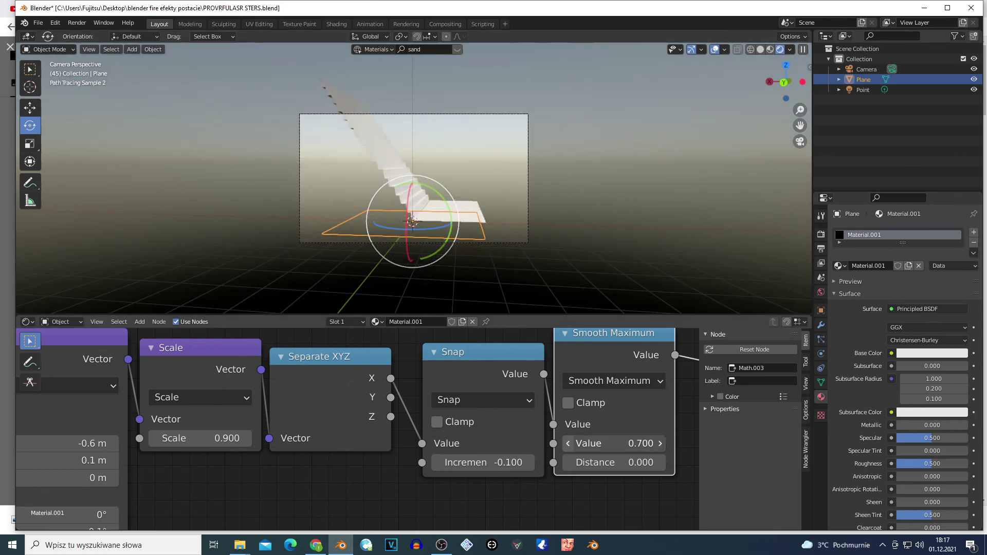
left_click_drag(614, 443, 604, 443)
scroll(596, 398, "down", 4)
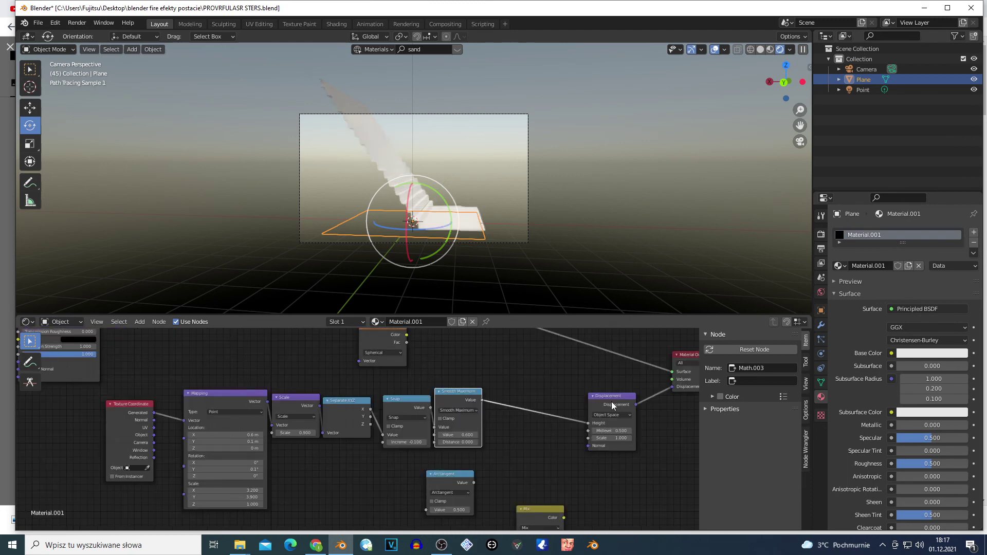
left_click(604, 406)
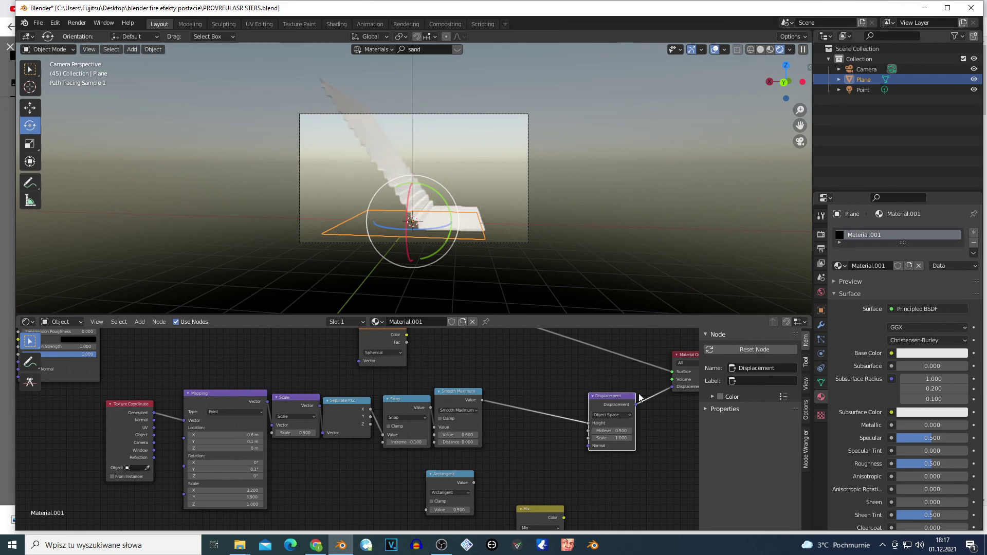
scroll(355, 430, "up", 2)
left_click(295, 406)
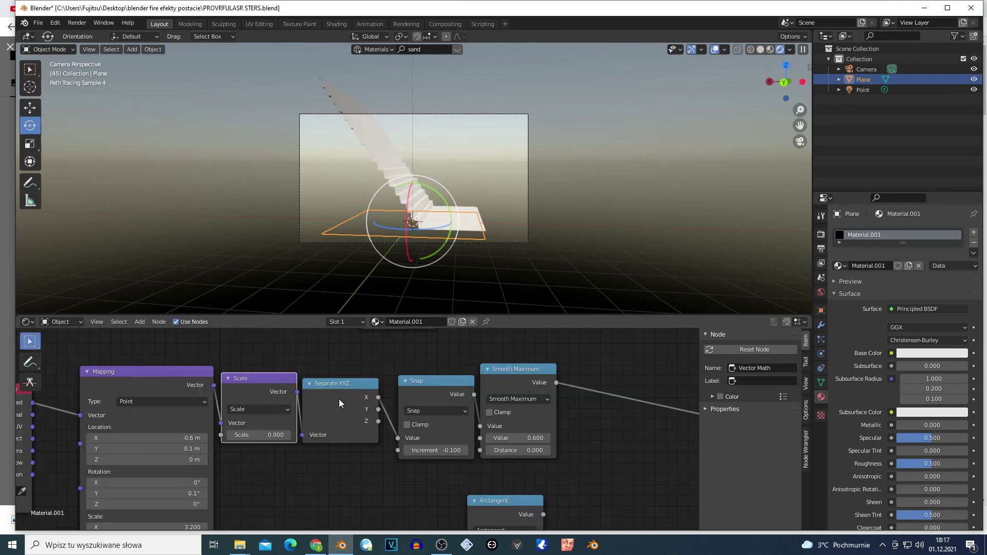
scroll(556, 372, "up", 1)
left_click(555, 371)
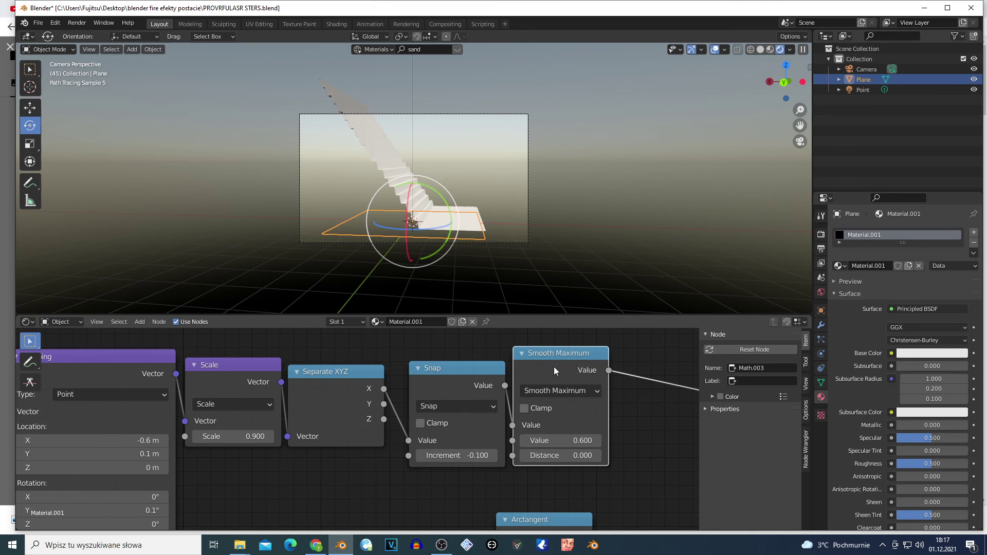
scroll(555, 370, "up", 1)
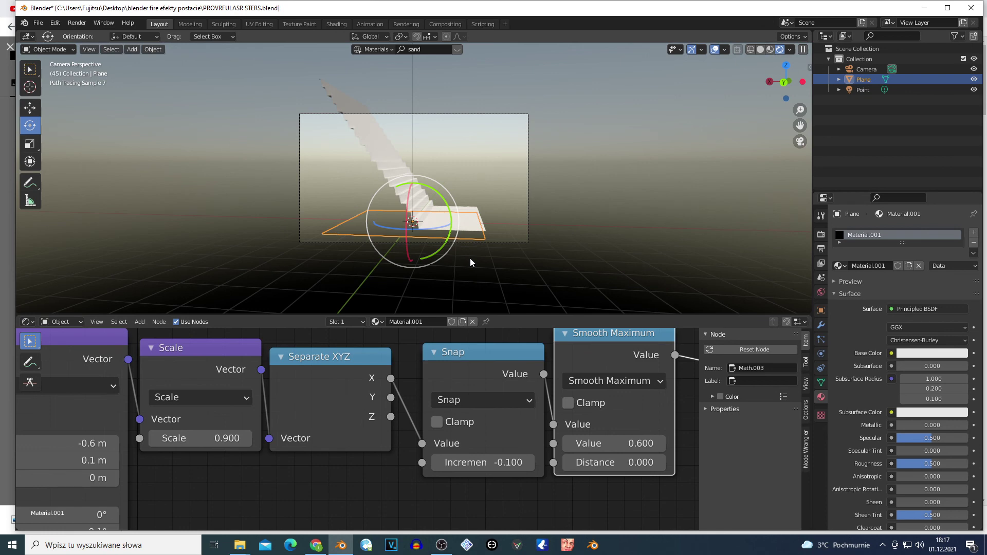
Return the viewport to Solid shading and bring the OBS recorder window forward.
key("z")
left_click(691, 142)
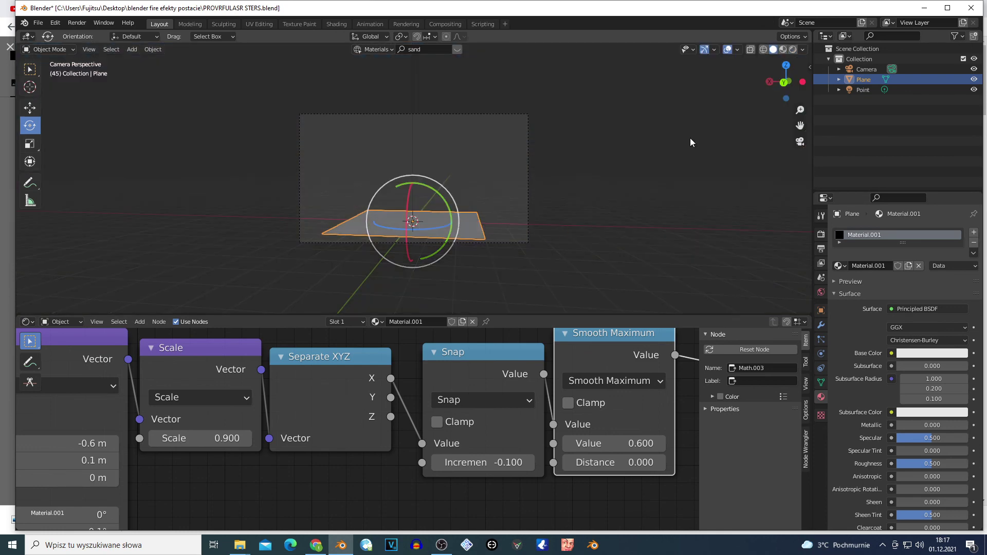
scroll(532, 204, "down", 3)
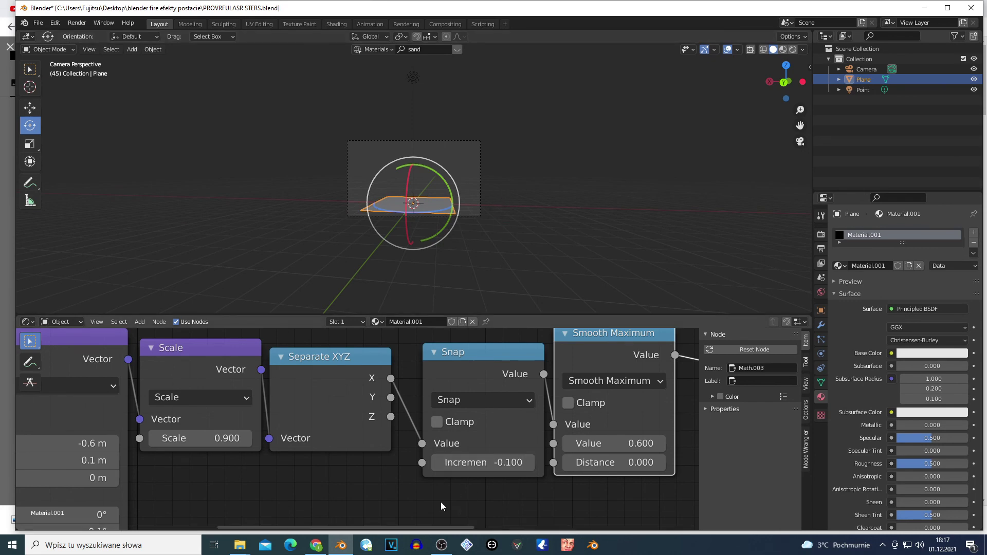
left_click(442, 546)
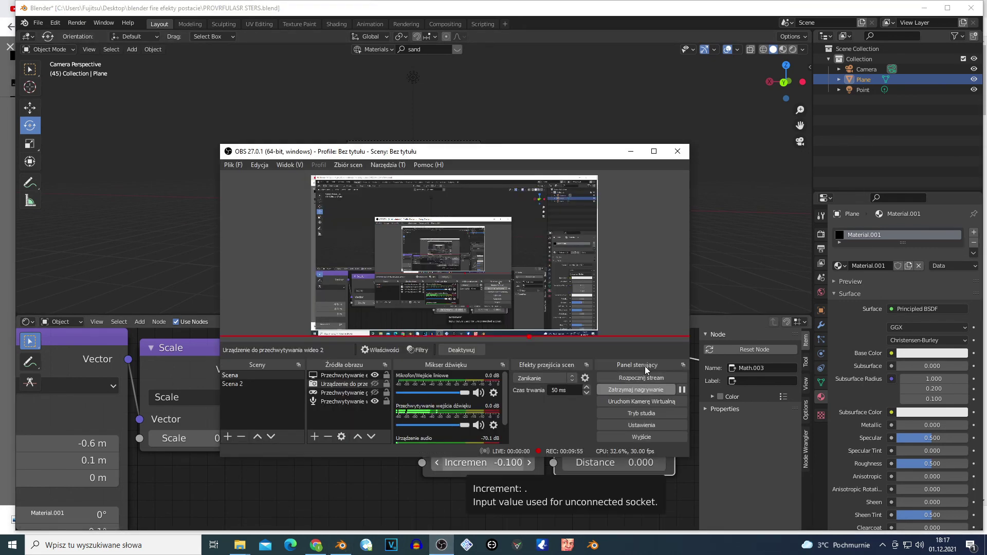